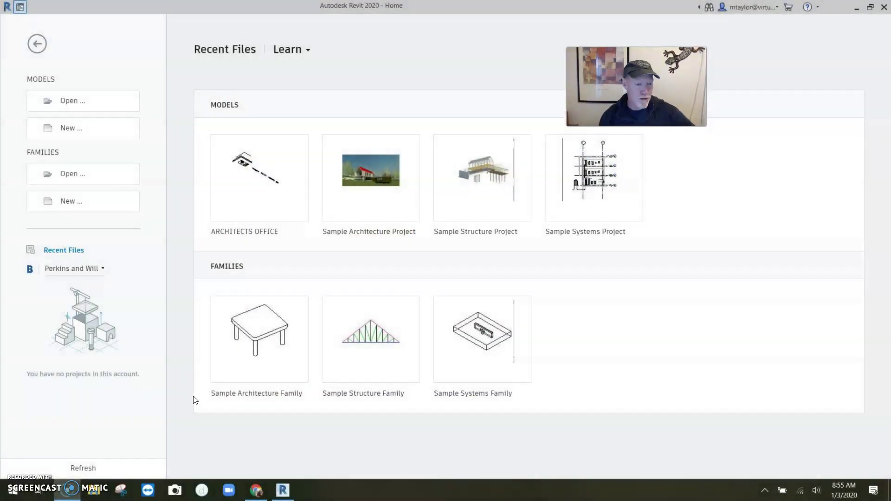
Step: Create a project from the VBM 2020 TEMPLATE and open its default 3D view for a closer look at the building
left_click(66, 128)
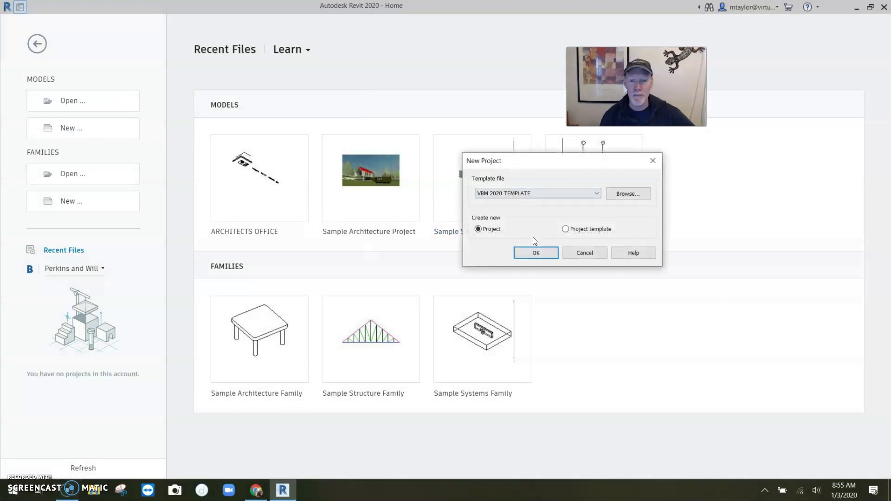
left_click(535, 251)
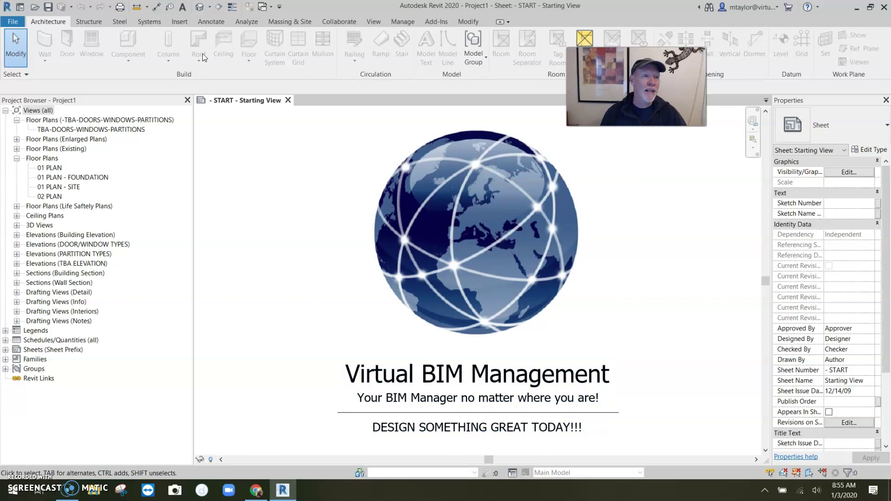
left_click(200, 8)
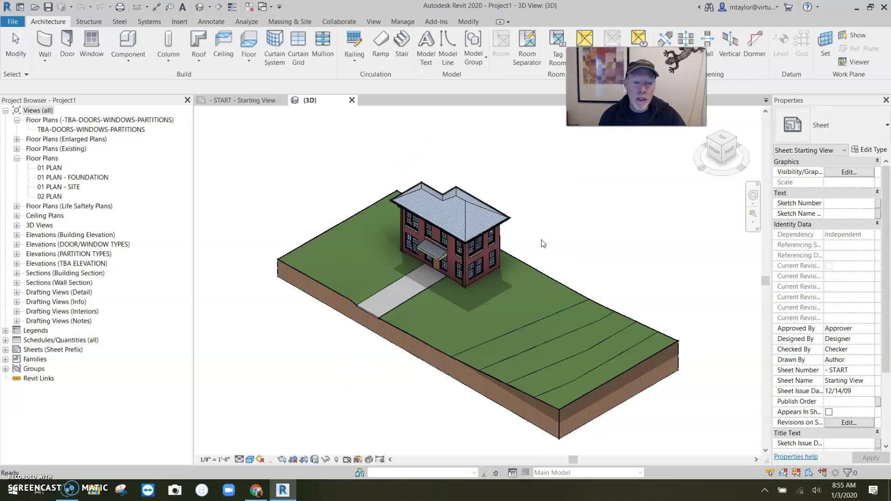
scroll(519, 239, "up", 5)
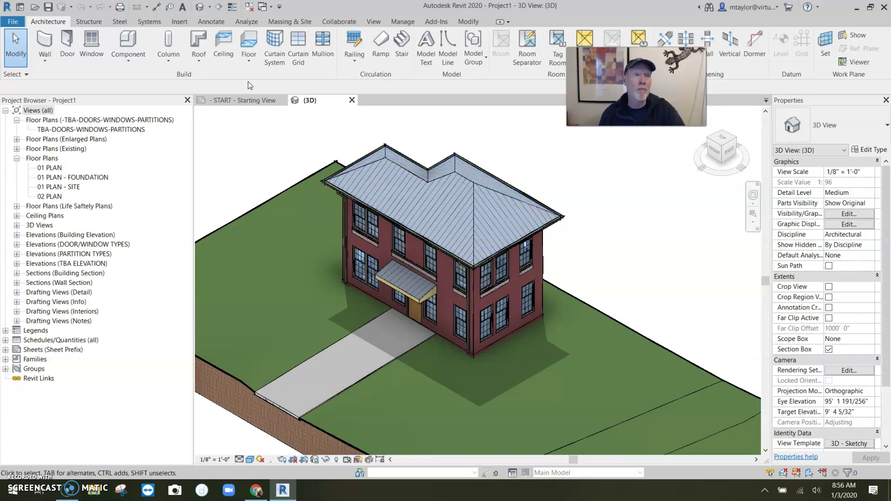
Step: Save the project as LITTLE ARCHITECTS OFFICE in the PROJECTS folder under Documents
left_click(480, 234)
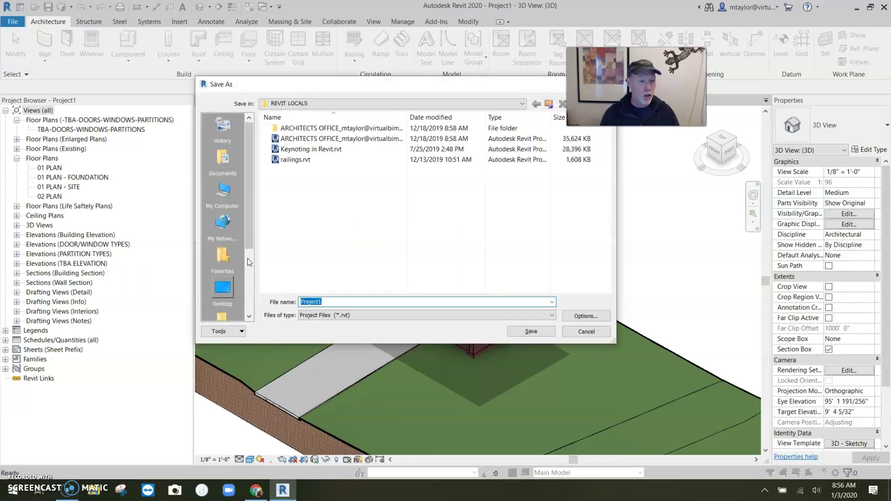
left_click(223, 159)
left_click(306, 160)
double_click(307, 161)
left_click(329, 302)
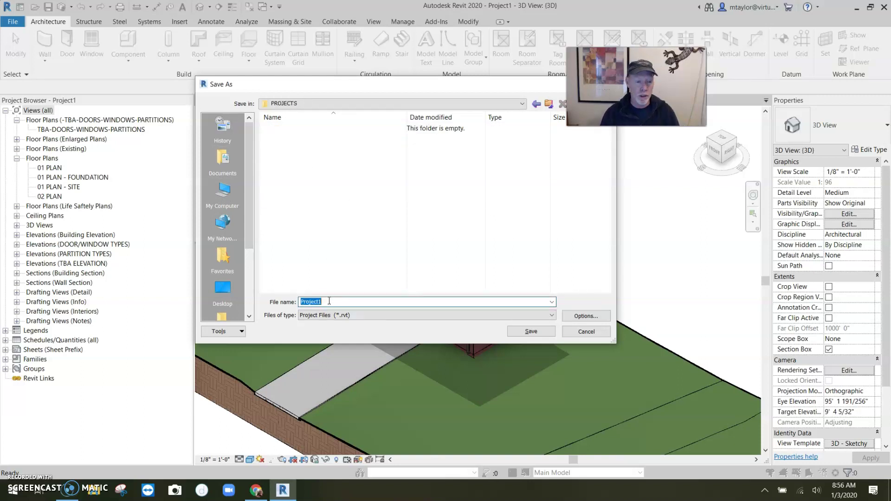
type("LITTLE ARCH")
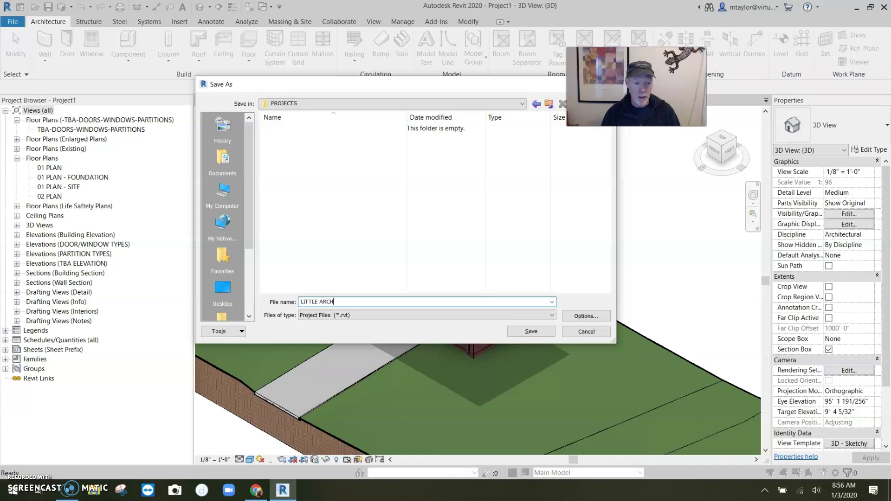
type("ITECTS OFFICE")
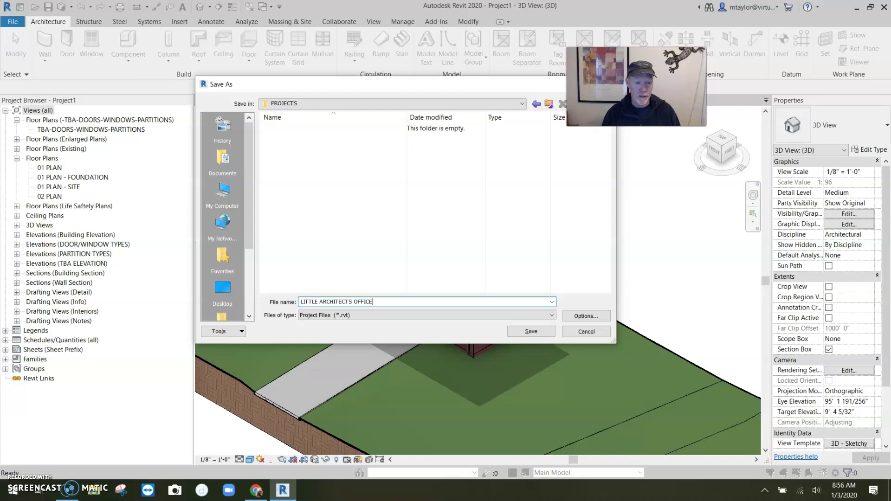
left_click(533, 331)
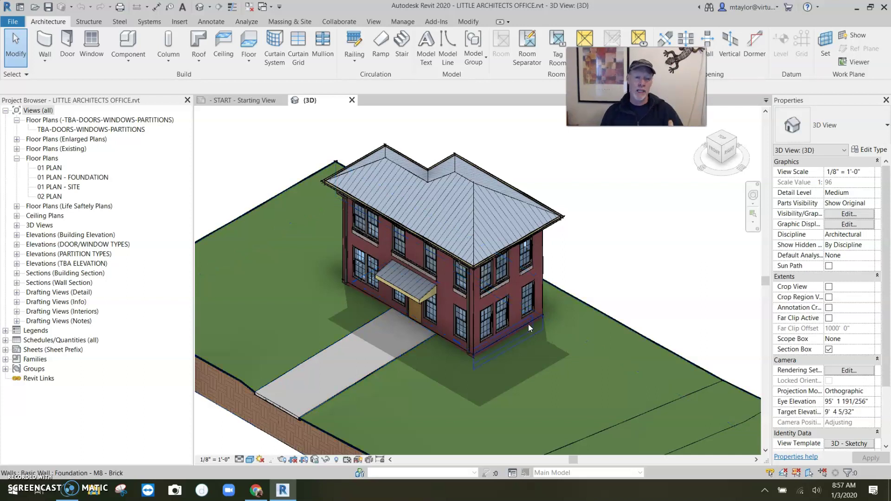
Step: Enable worksharing with the default worksets, keeping Workset1 active, and save the project as the central model
left_click(255, 159)
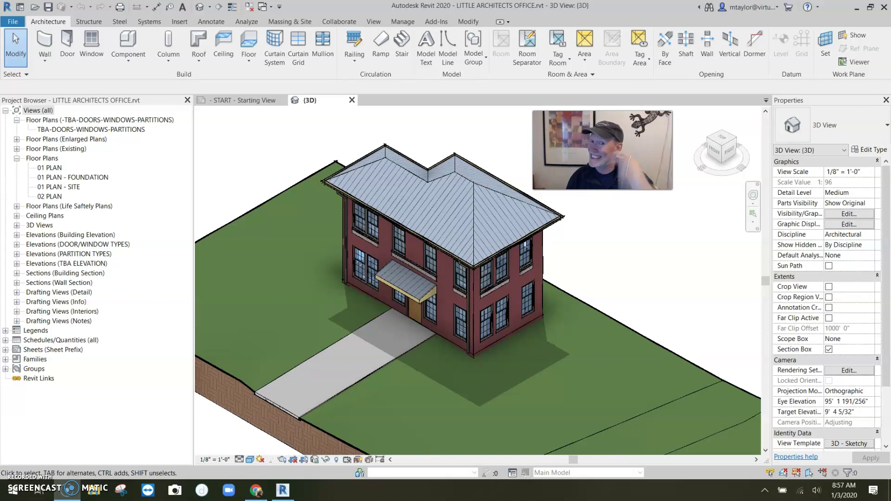
left_click(339, 21)
left_click(138, 56)
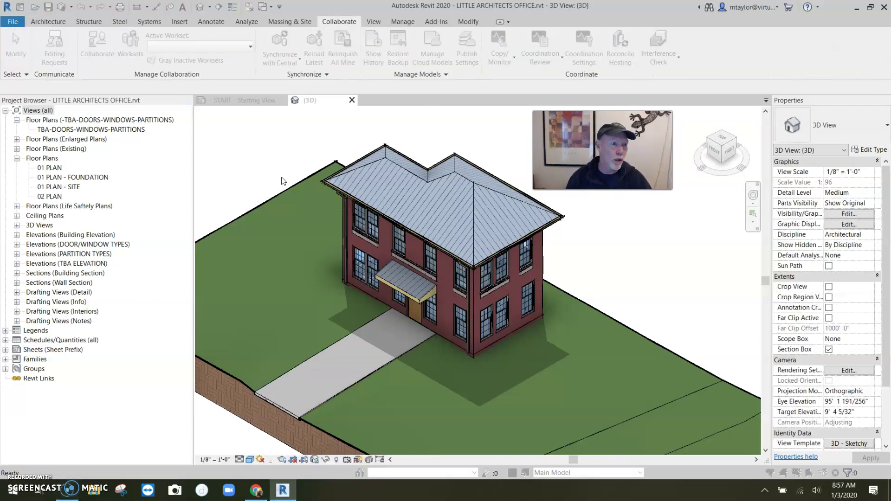
left_click(473, 298)
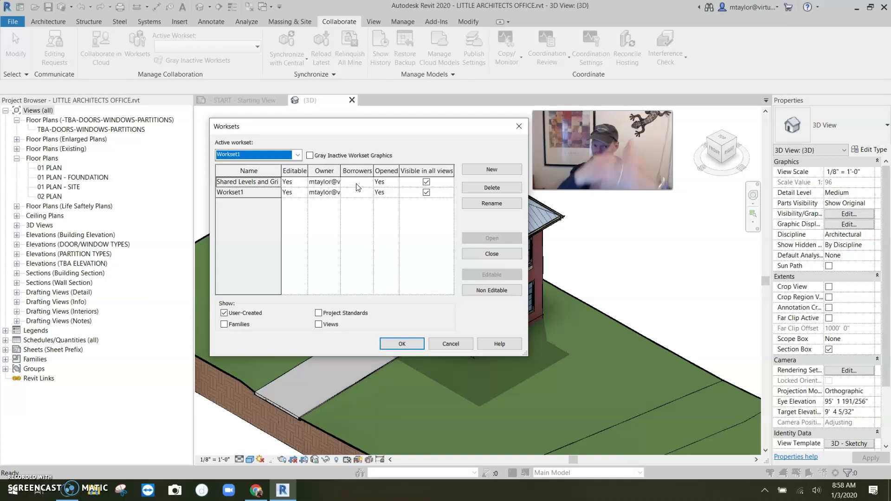
left_click(402, 344)
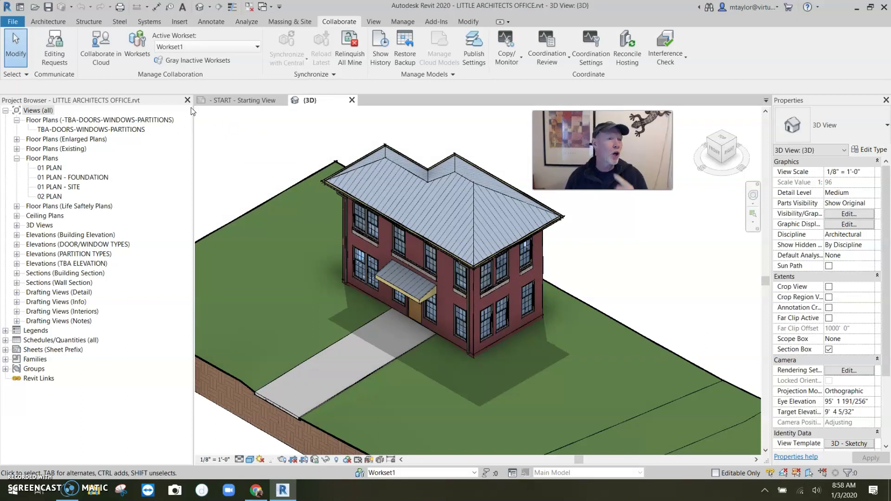
left_click(48, 7)
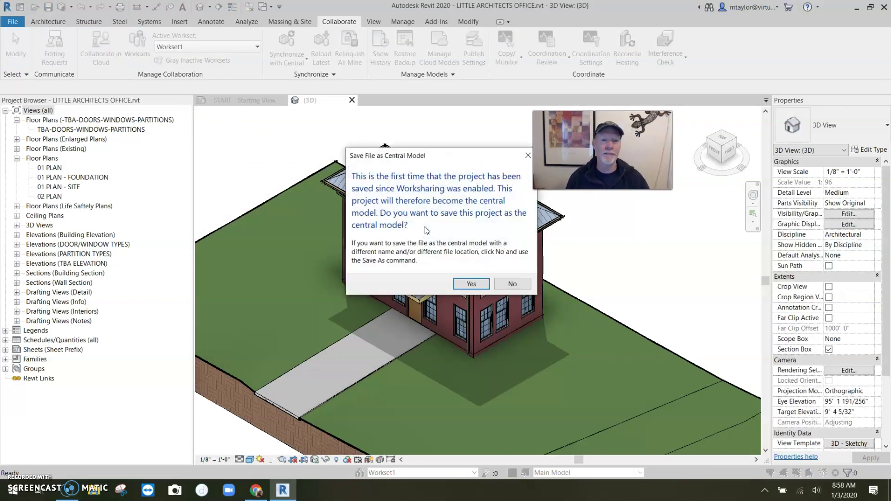
left_click(471, 285)
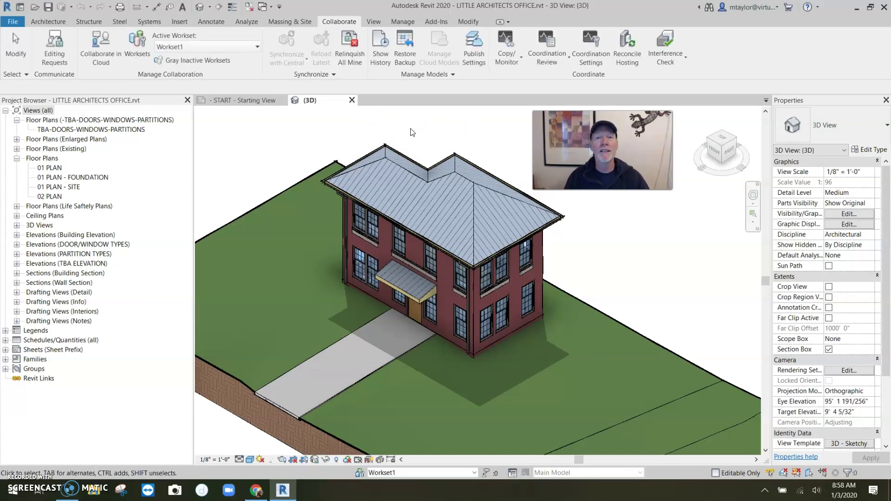
Step: Review the project's worksets and relinquish everything owned in the central model
left_click(137, 56)
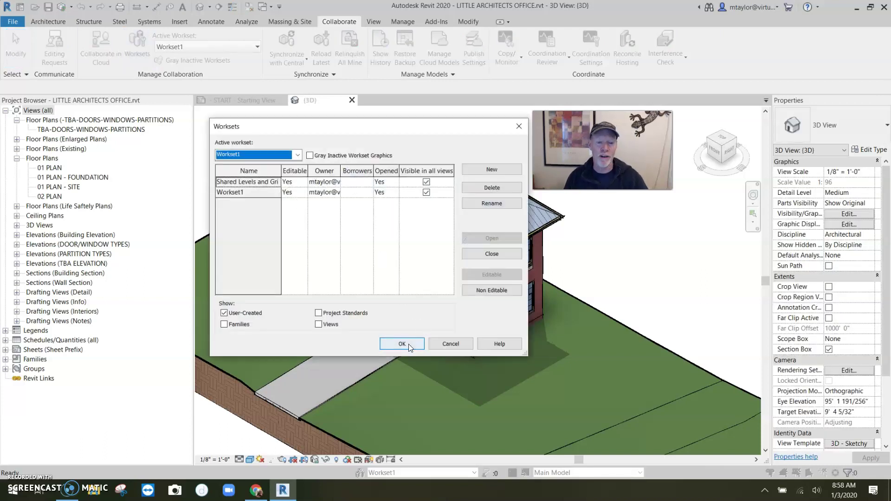
left_click(445, 344)
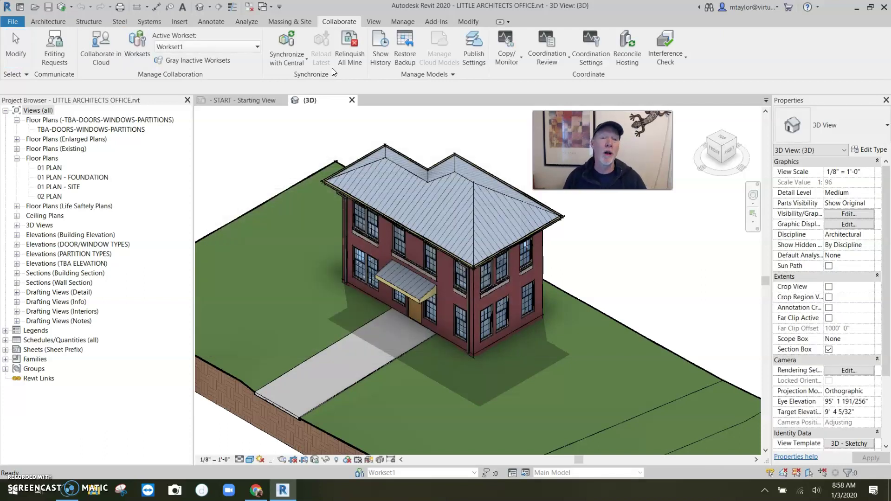
left_click(351, 58)
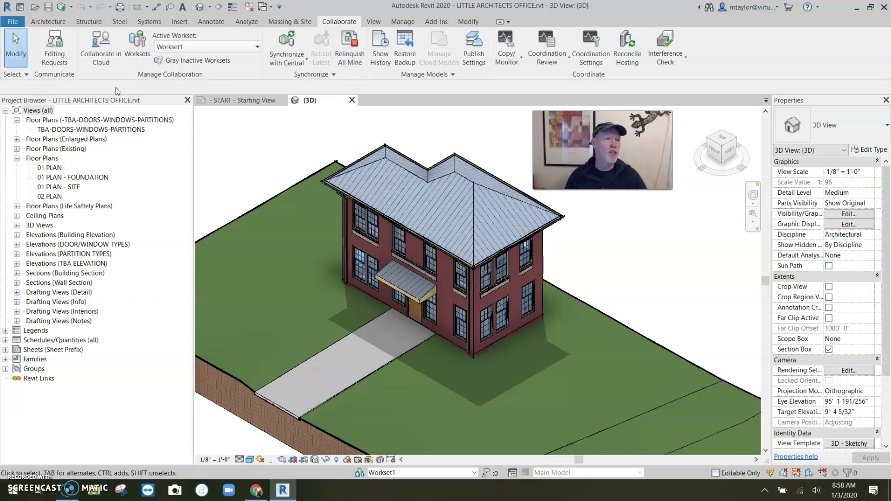
Step: Synchronize the project with central without a comment and close it
left_click(61, 8)
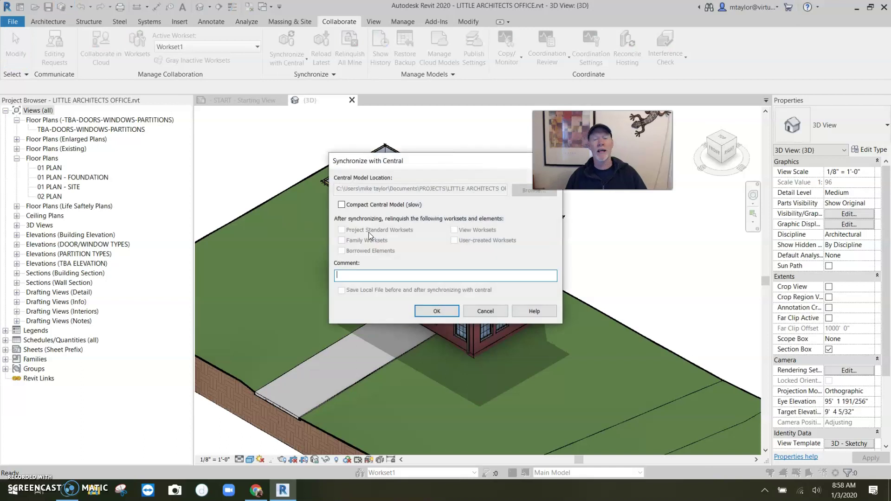
left_click(437, 311)
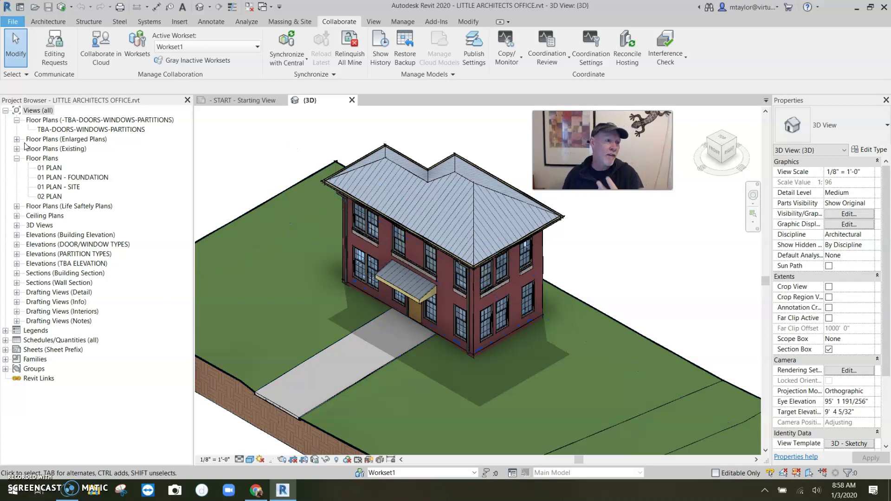
key("alt+f")
left_click(47, 267)
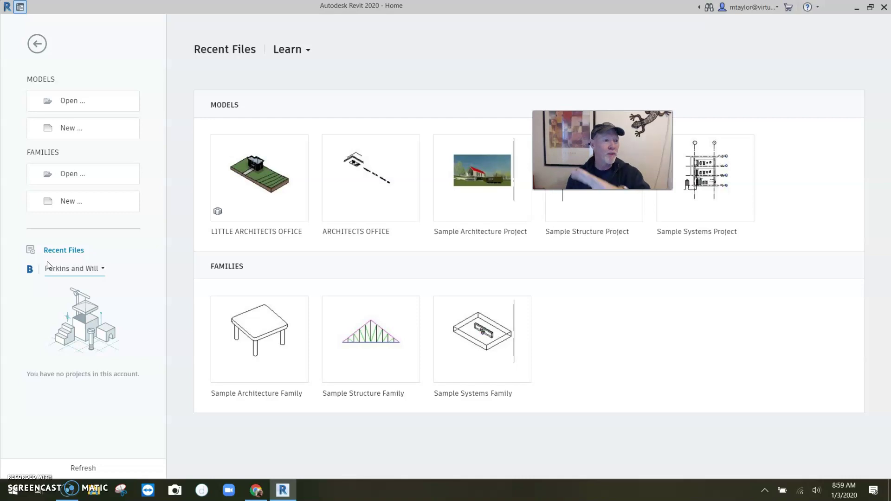
Step: Examine the worksharing options for opening LITTLE ARCHITECTS OFFICE.rvt from the PROJECTS folder, including Create New Local
left_click(69, 101)
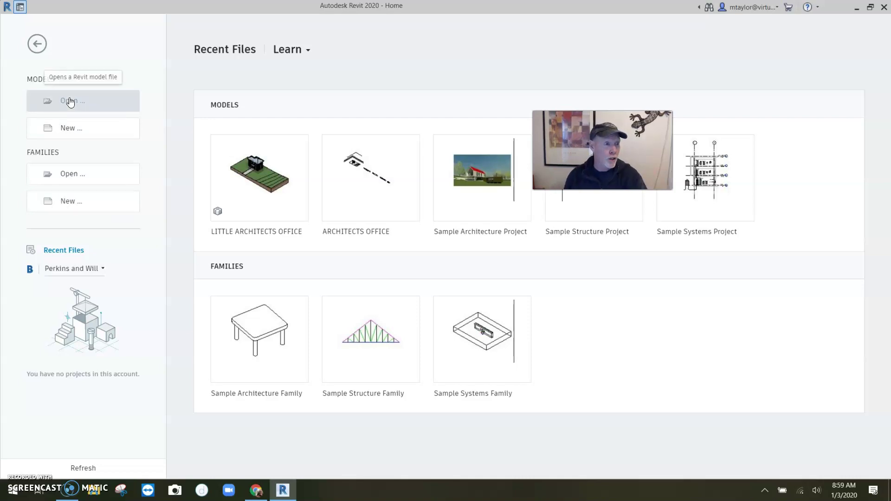
left_click(273, 120)
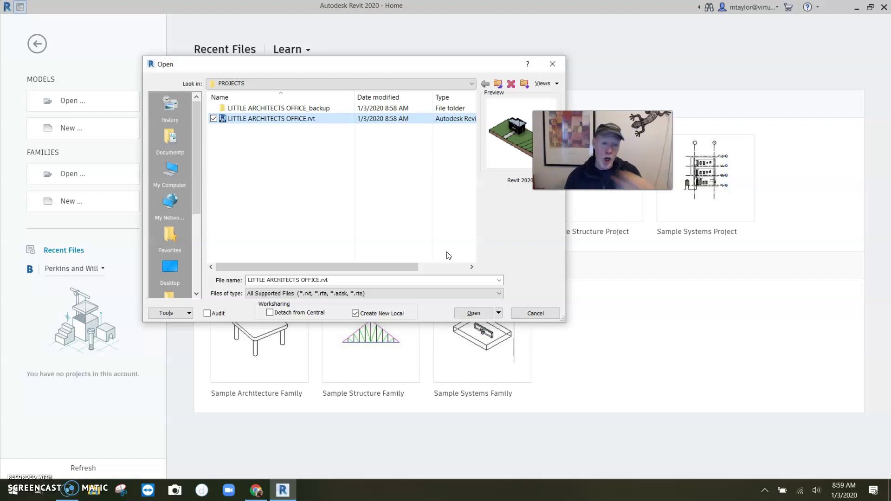
left_click_drag(352, 65, 389, 66)
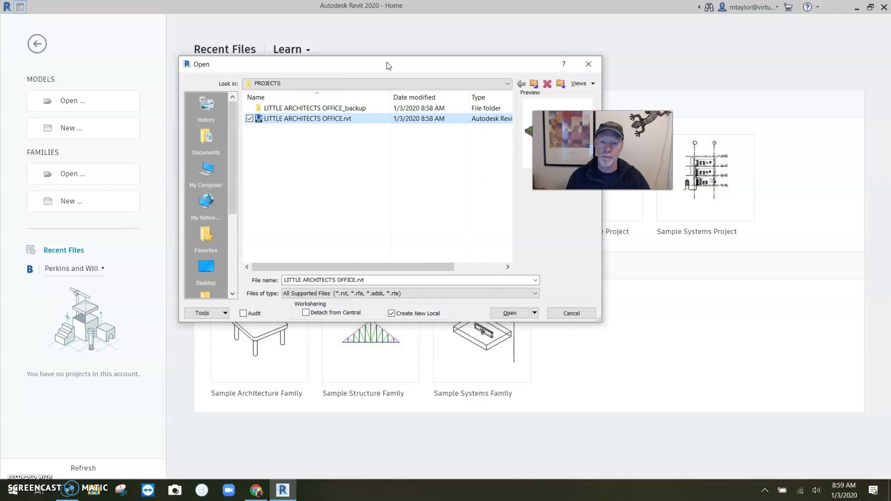
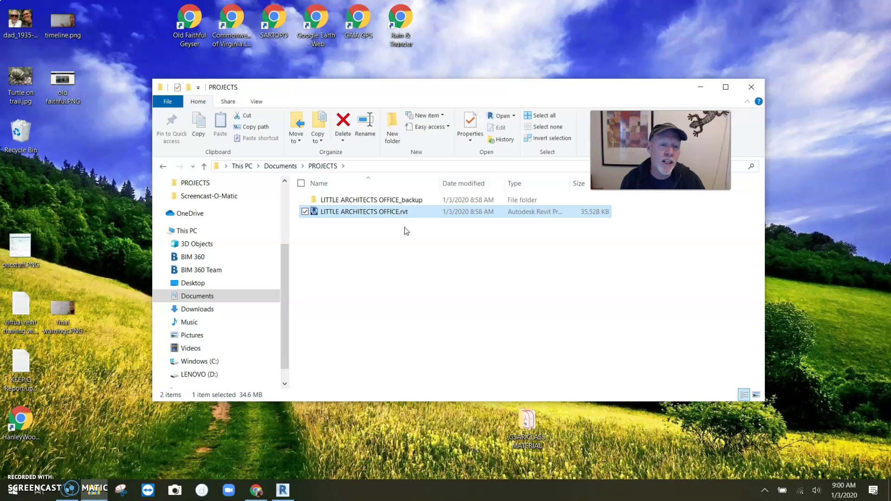
Step: In File Explorer, rename the central file as LITTLE ARCHITECTS OFFICE_R2020.rvt
left_click(399, 212)
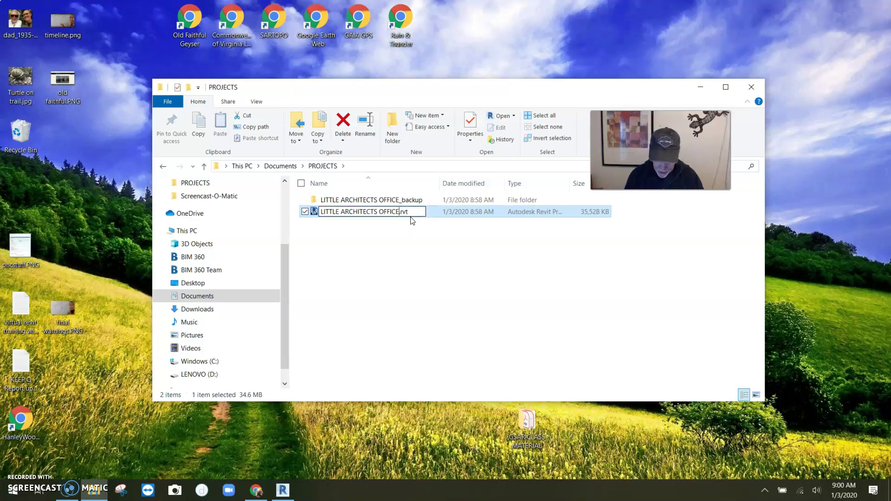
type("_r2020")
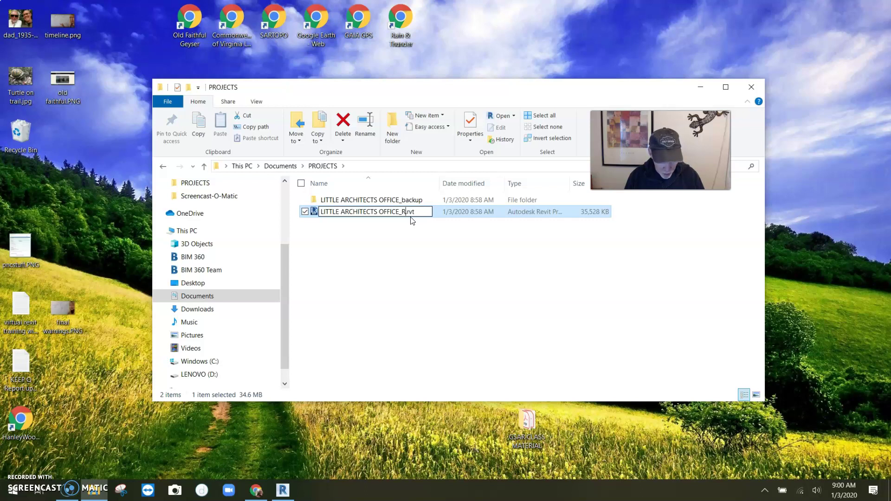
left_click(420, 246)
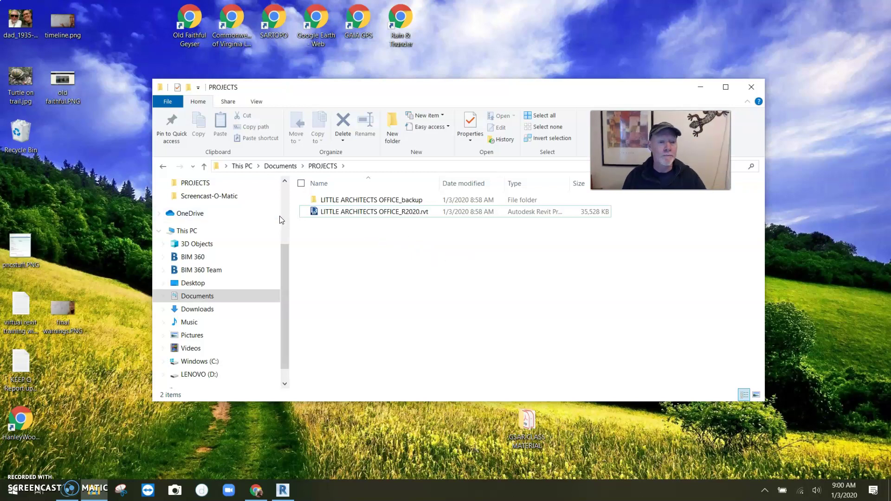
Step: Add the prefix BOULDER_ to the Revit file's name and widen the Name column to fit the full file name
left_click(325, 215)
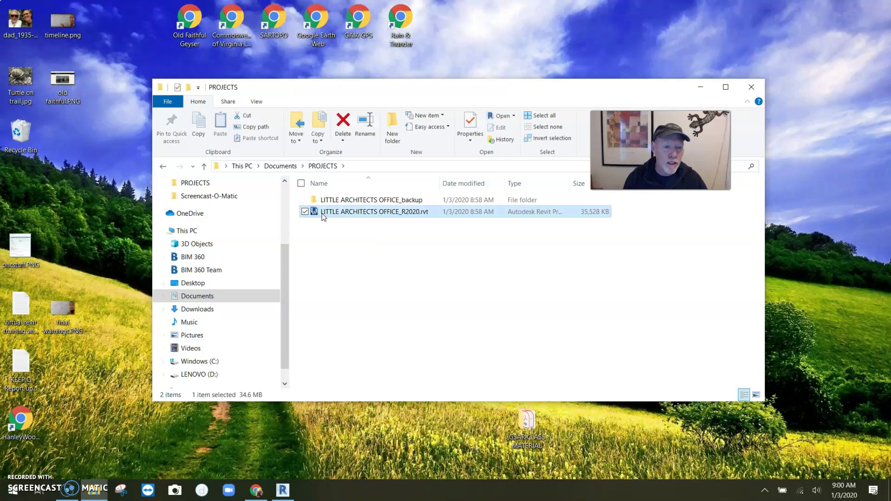
left_click(331, 214)
left_click(336, 211)
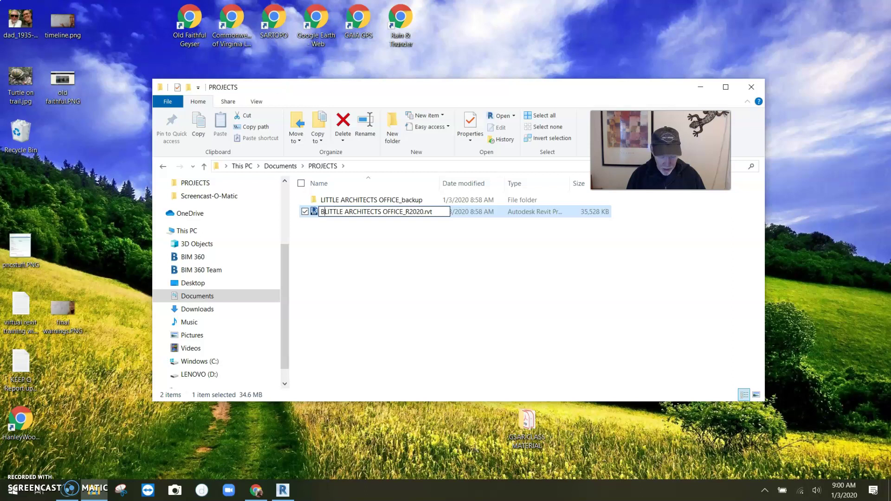
type("BO")
type("ULDER")
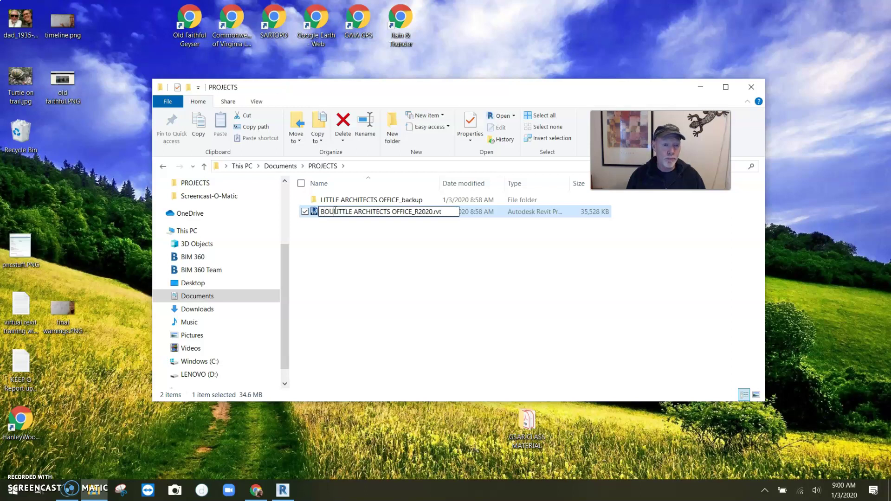
type("_")
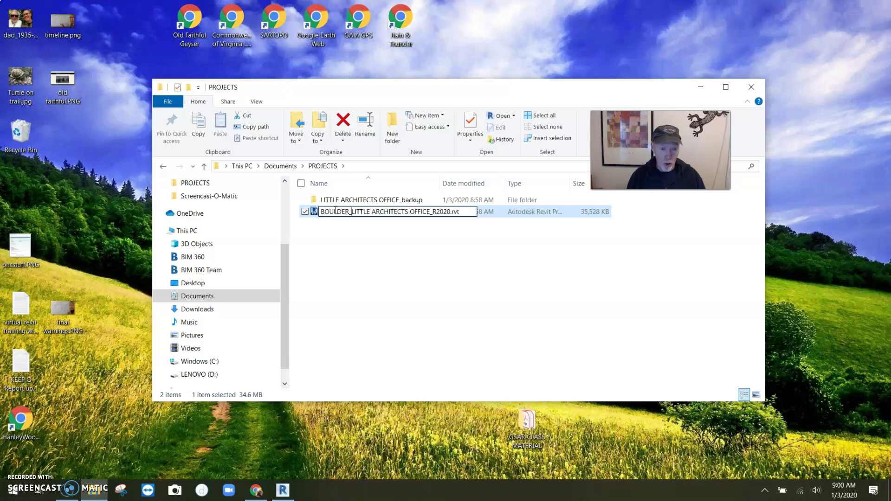
left_click(373, 253)
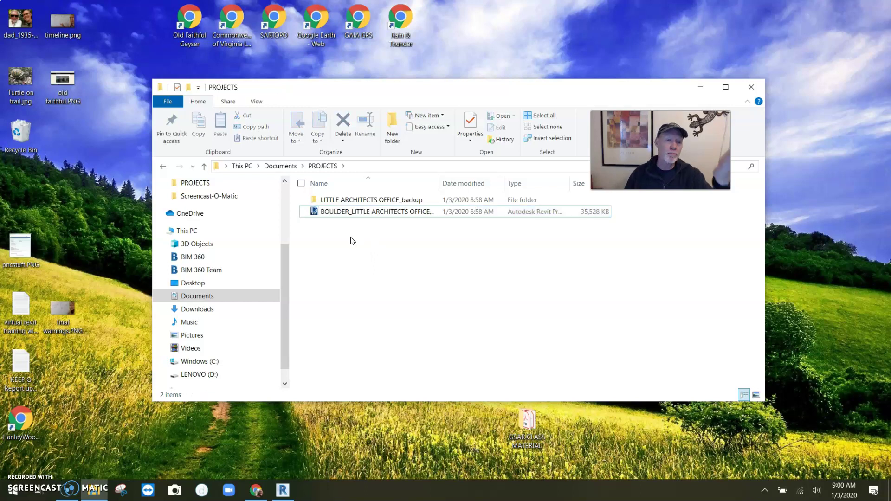
left_click_drag(439, 184, 510, 207)
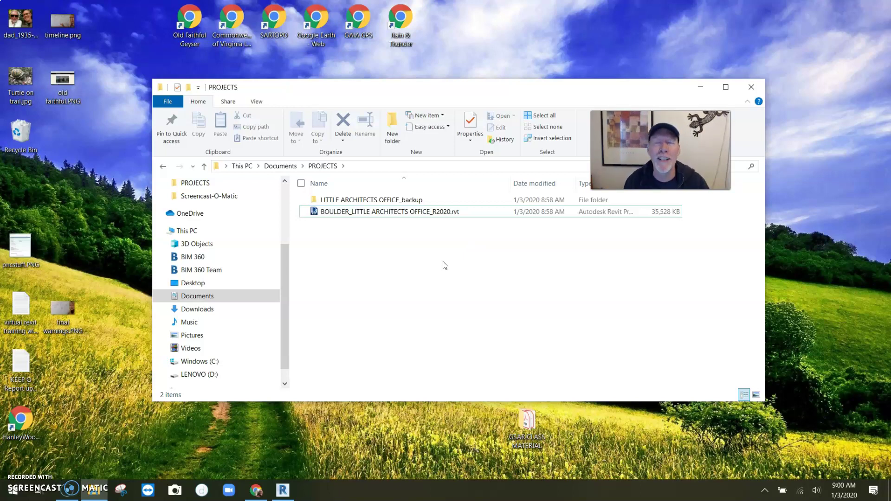
Step: Switch to Revit, open BOULDER_LITTLE ARCHITECTS OFFICE_R2020.rvt from the PROJECTS folder, and dismiss the central model notices
left_click(283, 491)
left_click(98, 94)
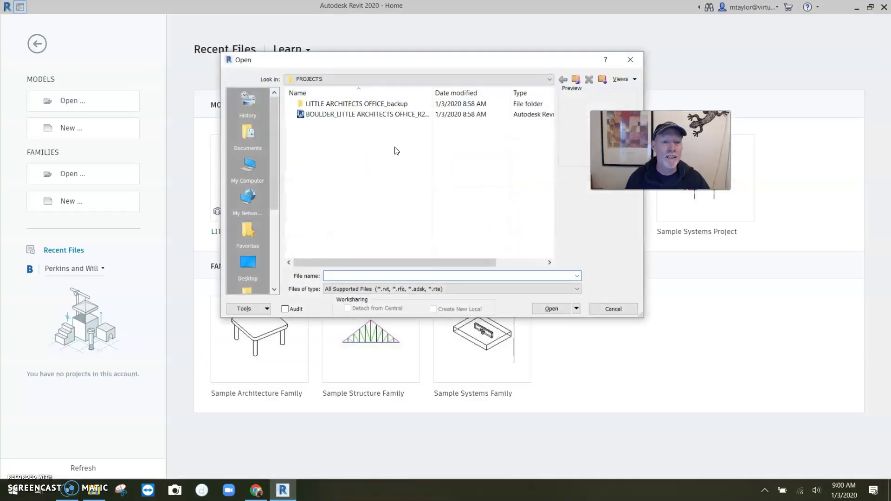
left_click_drag(433, 91, 489, 90)
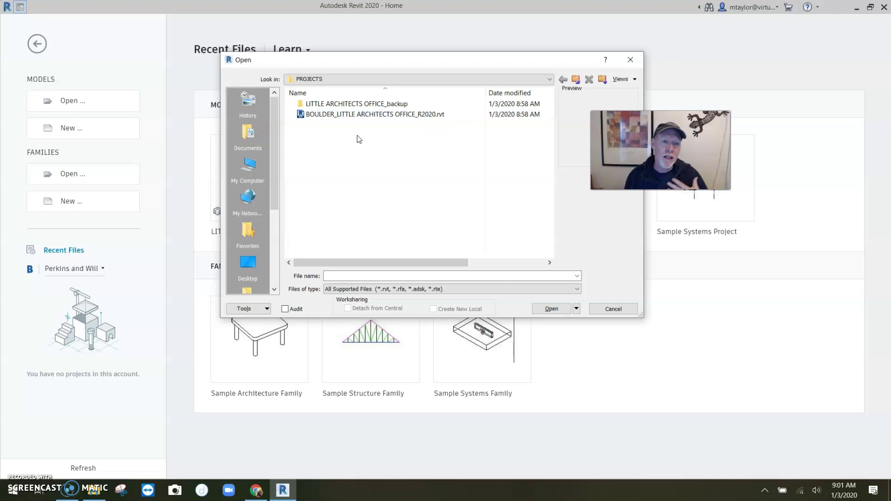
left_click(337, 116)
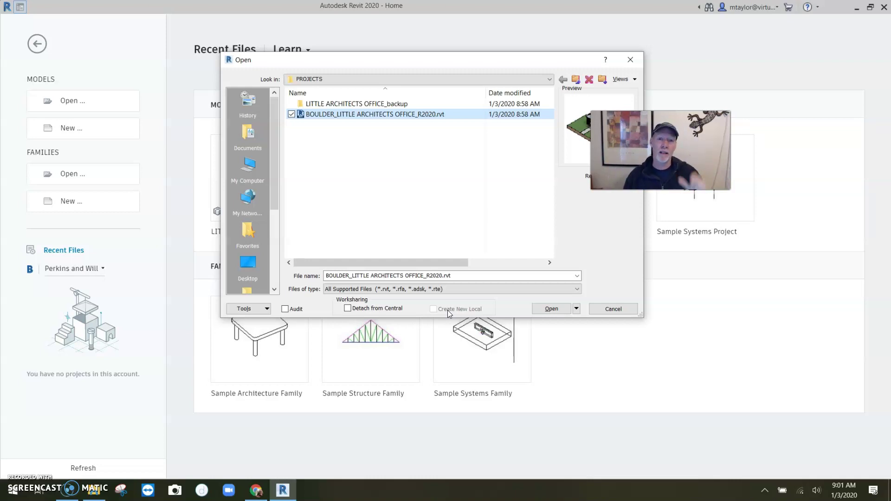
left_click(551, 309)
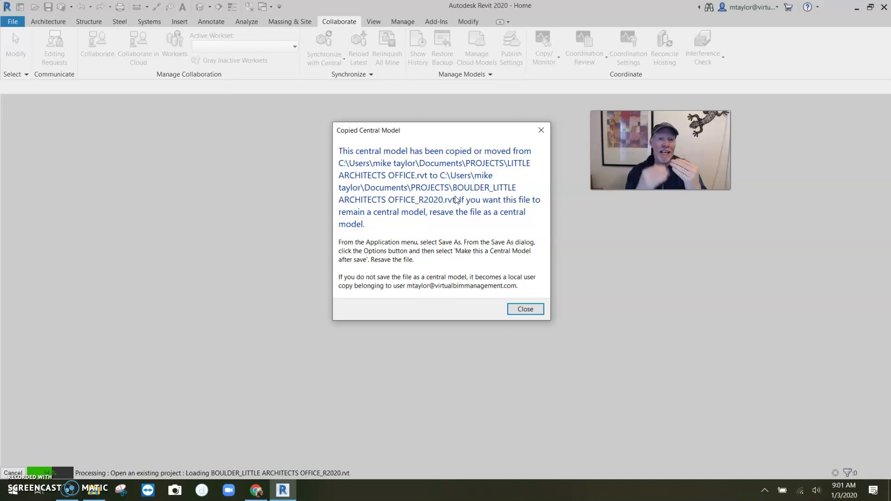
left_click(526, 310)
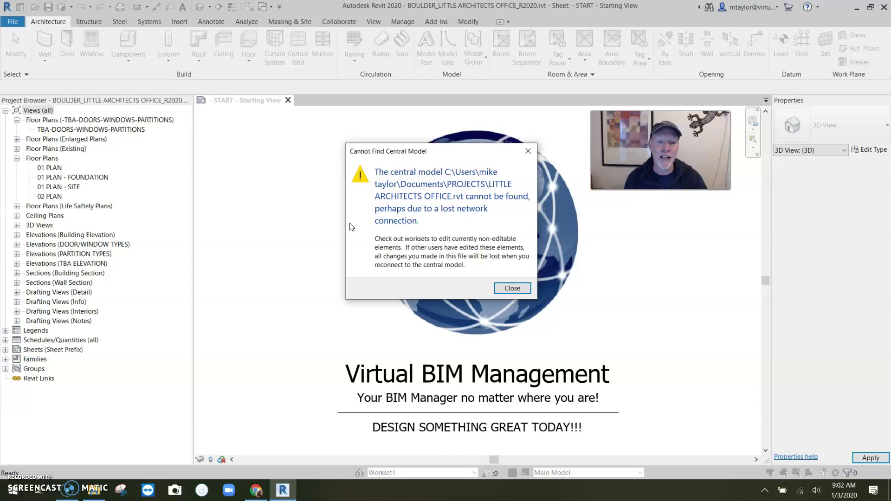
left_click(515, 289)
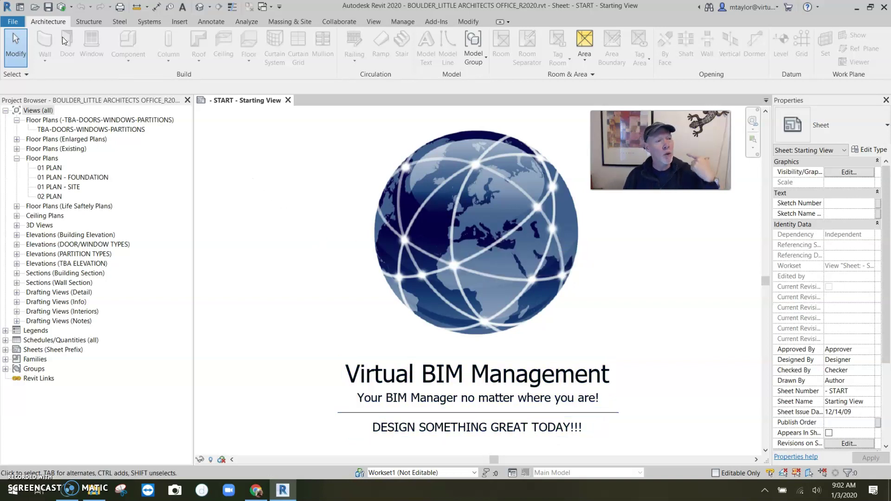
left_click(14, 22)
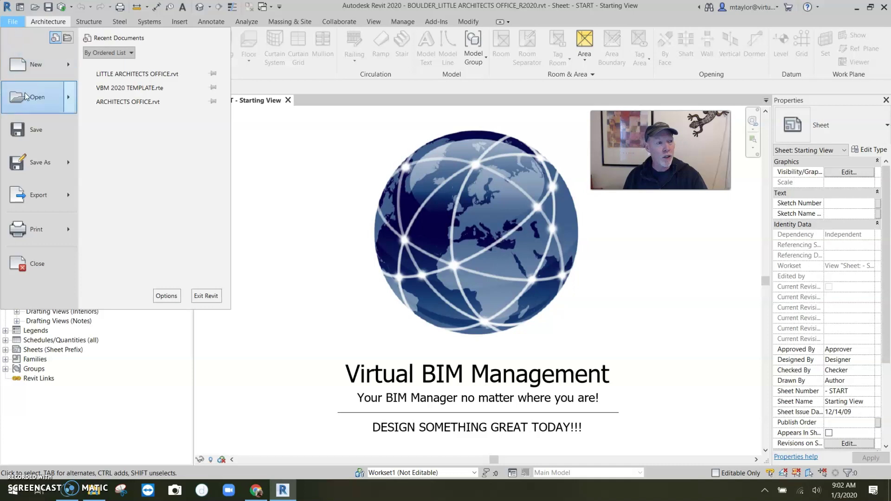
key("Escape")
left_click(417, 254)
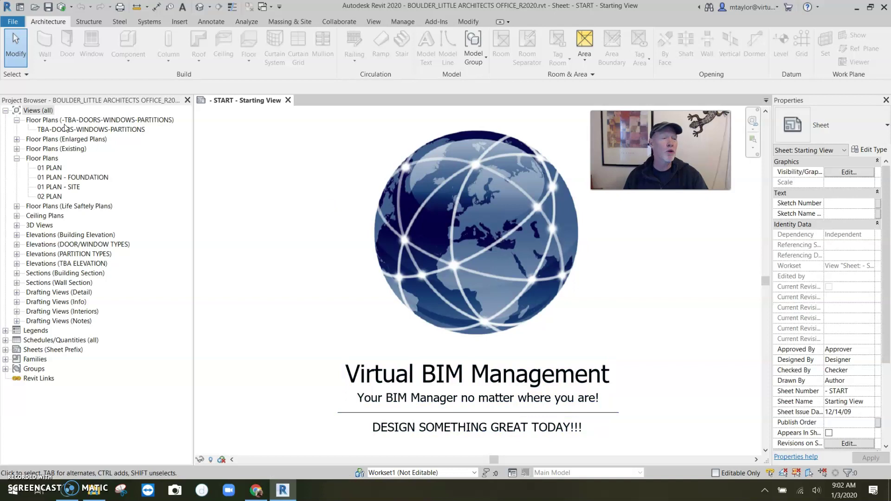
Step: Resave the project in PROJECTS as BOULDER_LITTLE ARCHITECTS OFFICE_R2020.rvt with Make this a Central Model after save enabled
left_click(13, 21)
mouse_move(48, 162)
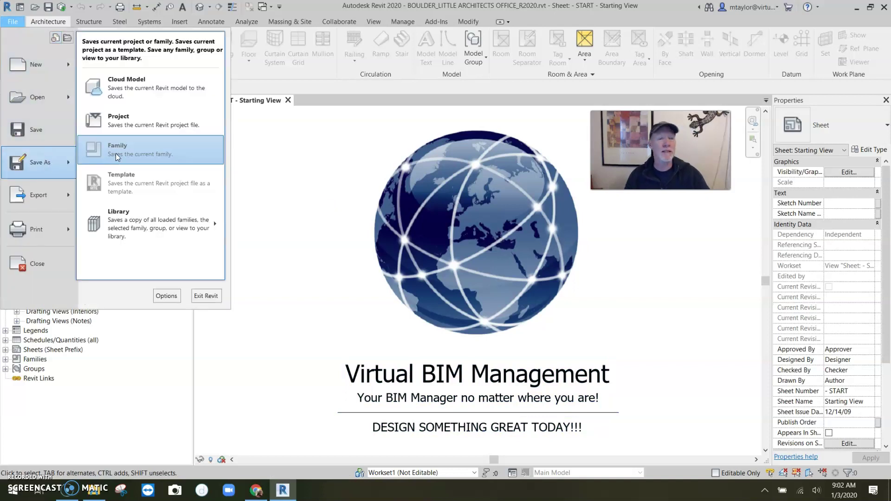
left_click(126, 121)
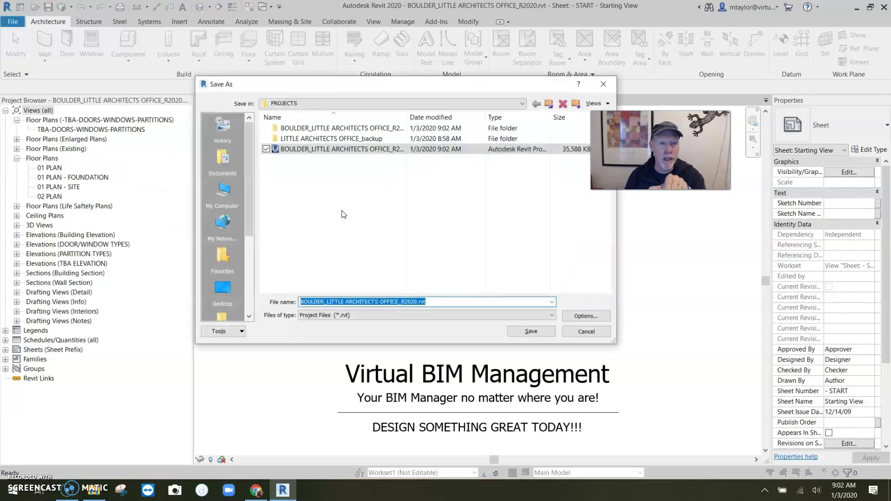
left_click(342, 153)
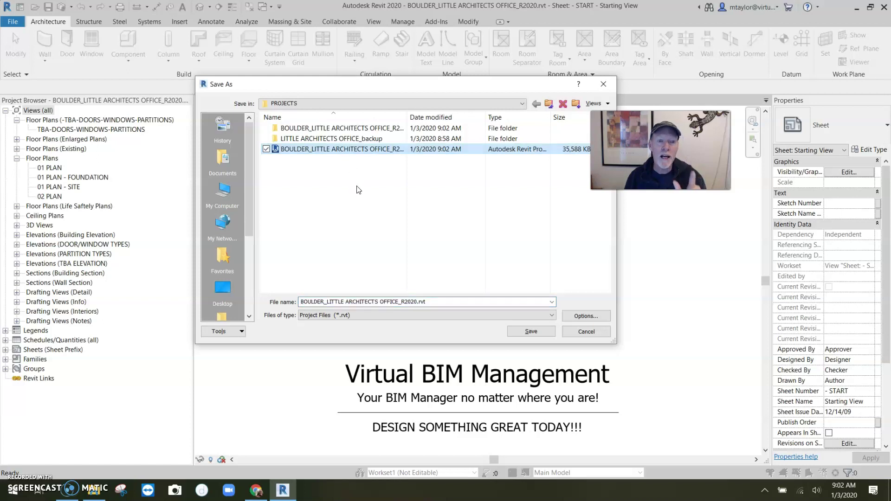
left_click_drag(408, 114, 477, 114)
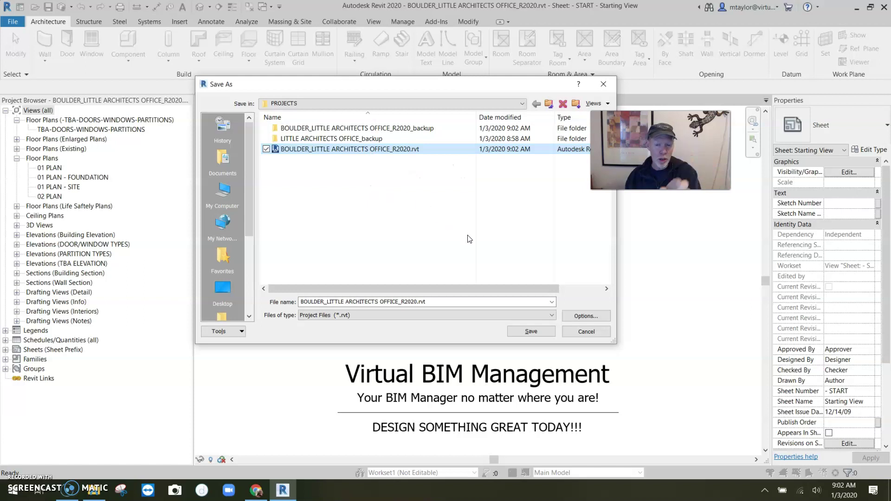
left_click(586, 318)
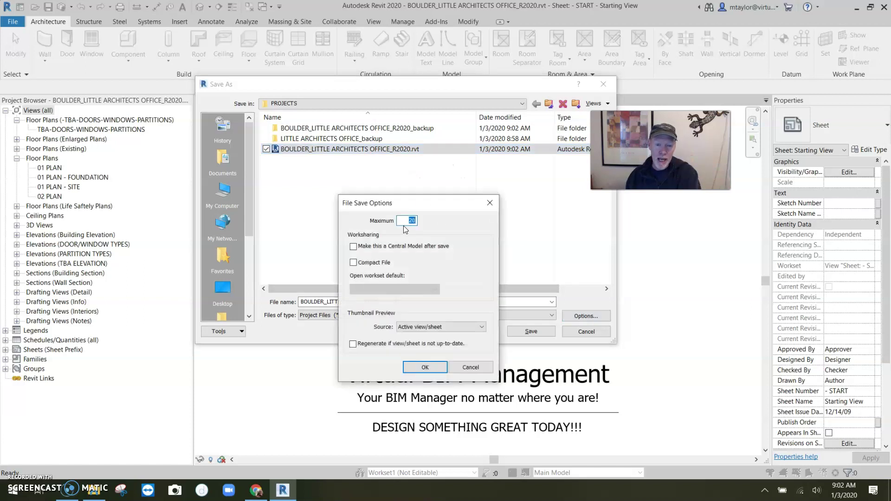
left_click(357, 247)
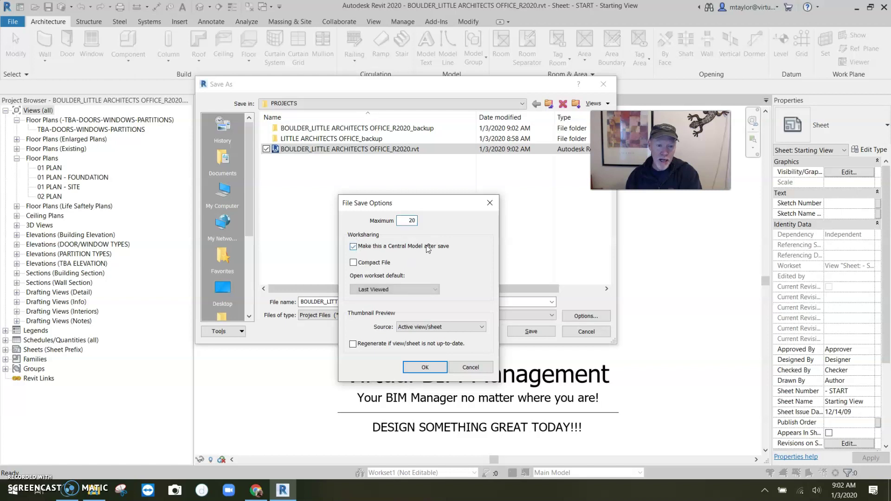
left_click(418, 367)
left_click(531, 330)
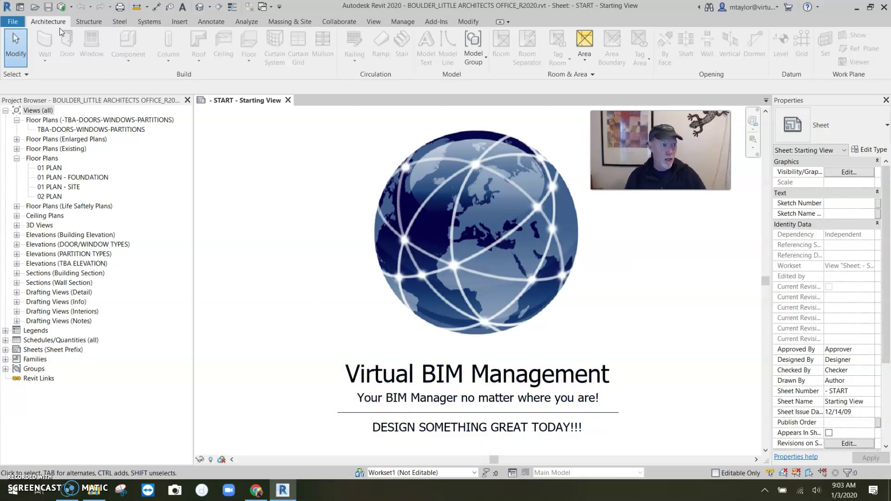
Step: Close the project and check the worksharing options for opening BOULDER_LITTLE ARCHITECTS OFFICE_R2020.rvt without opening it
left_click(13, 22)
left_click(35, 267)
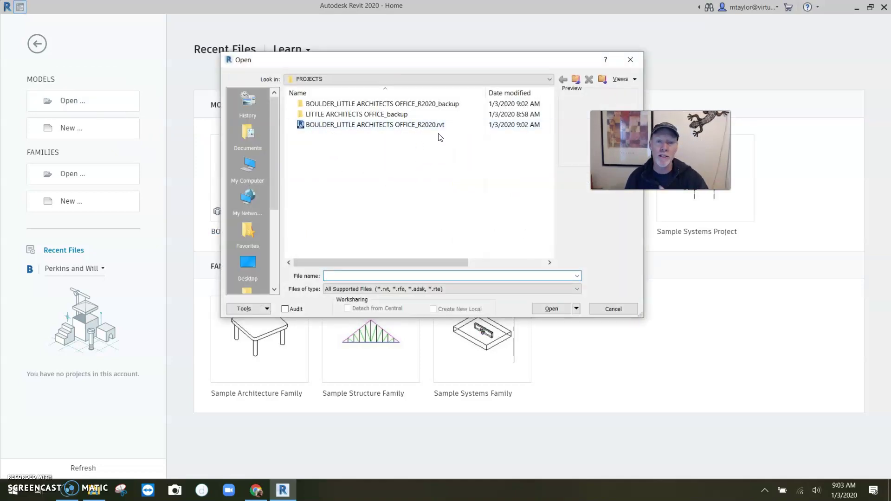
left_click(398, 125)
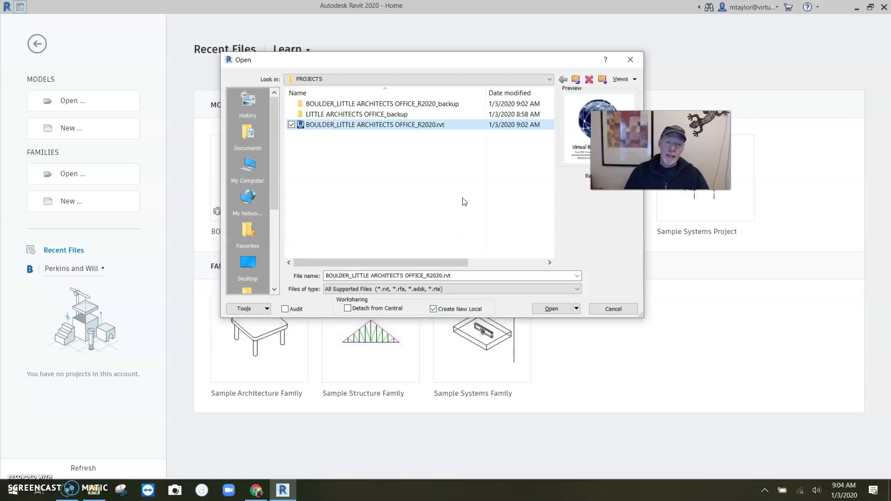
left_click(613, 309)
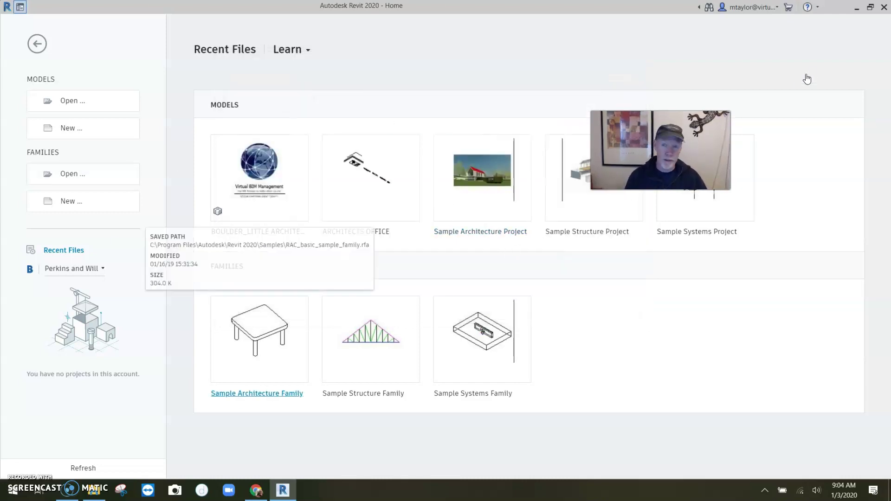
Step: Minimize Revit and create a folder named COLORADO inside PROJECTS in File Explorer
left_click(857, 7)
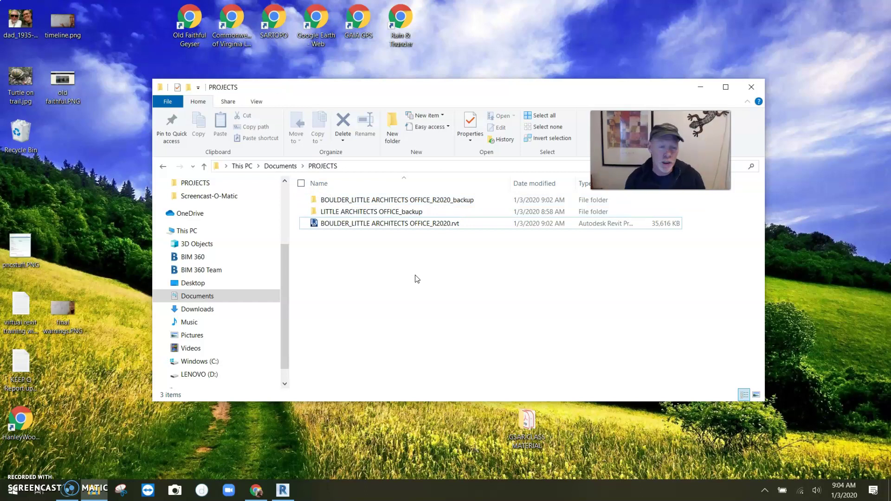
right_click(408, 263)
mouse_move(366, 396)
left_click(436, 397)
type("COLORADO")
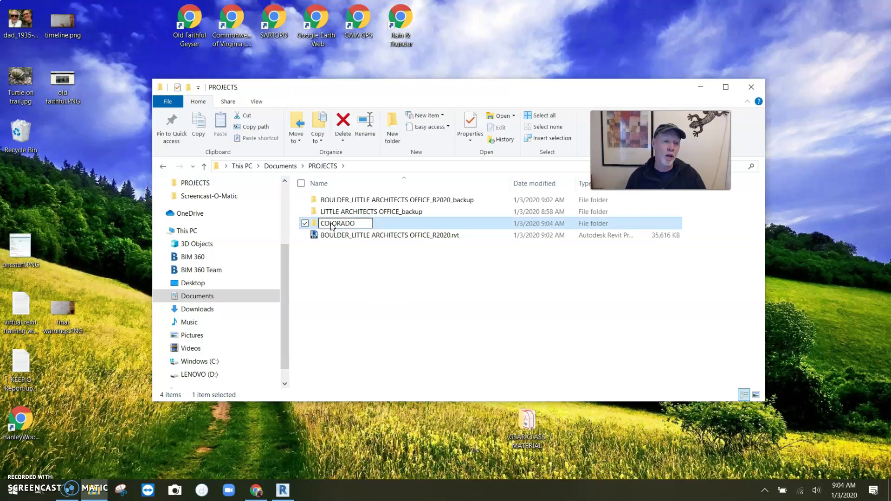
key("Return")
Step: Create a second state folder named IDAHO in the PROJECTS folder
left_click(376, 298)
right_click(376, 298)
left_click(408, 295)
right_click(379, 288)
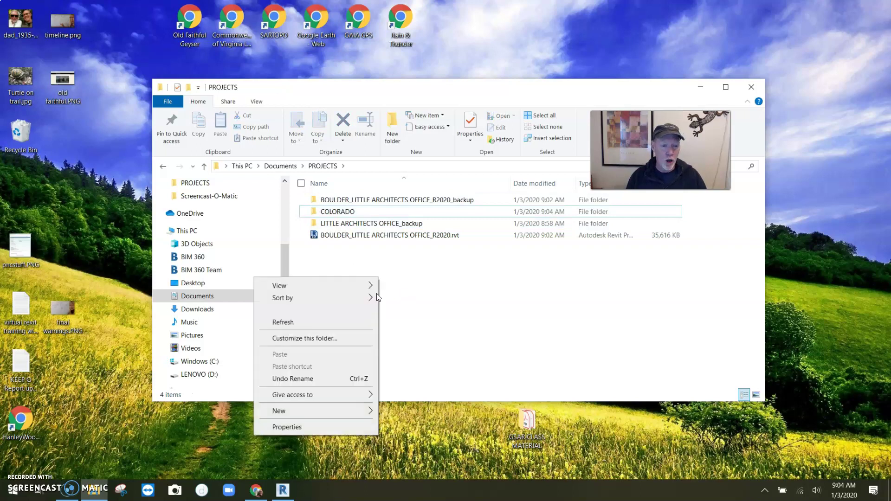
mouse_move(338, 412)
left_click(411, 411)
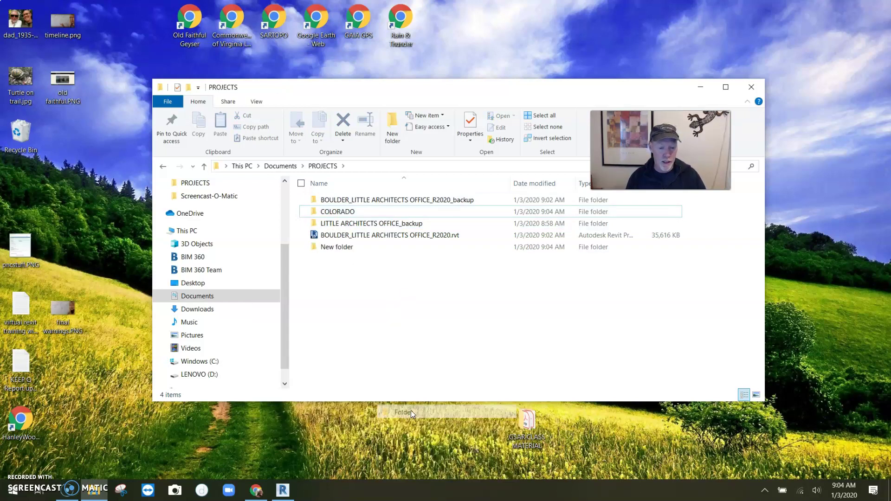
type("IDAHO")
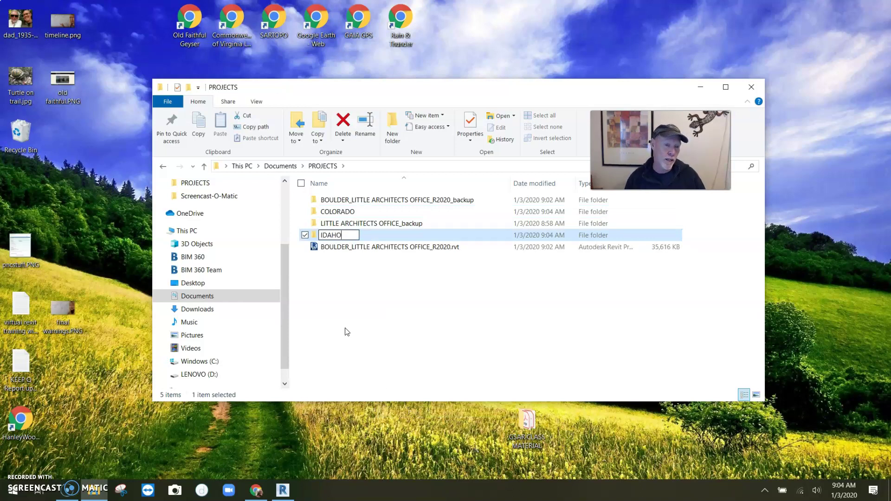
left_click(347, 293)
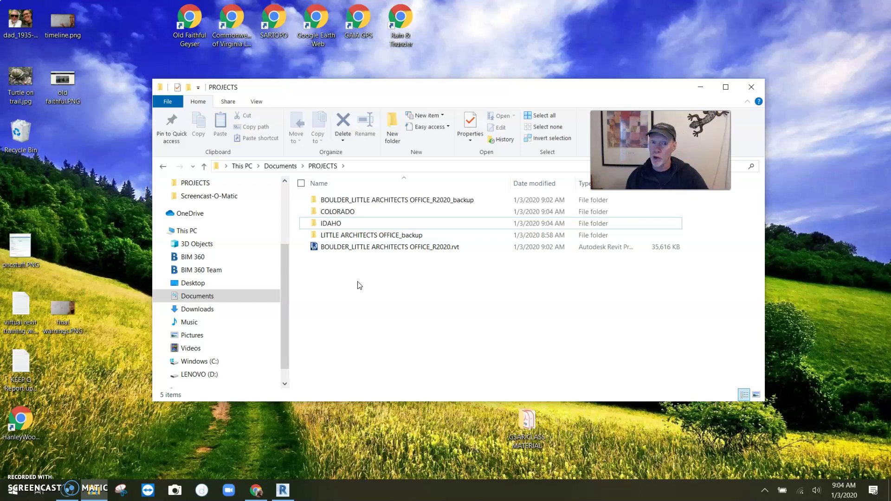
Step: Open the COLORADO folder and create a city subfolder named BOULDER in it
double_click(349, 213)
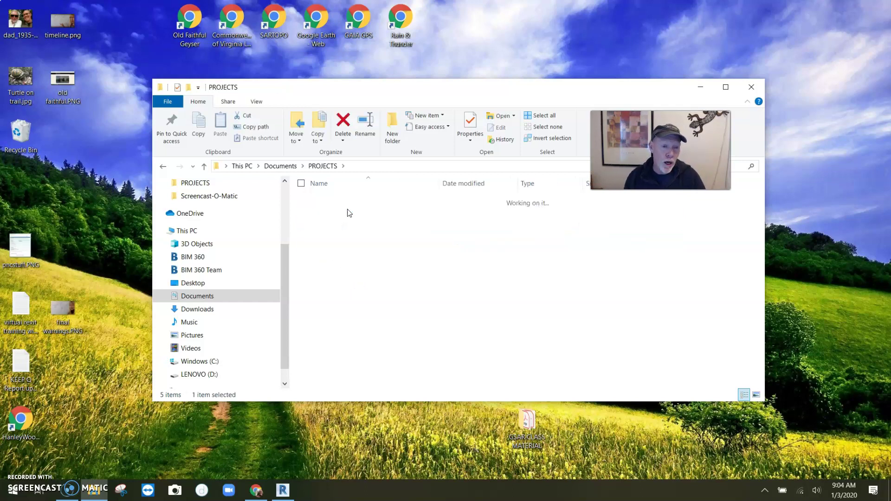
right_click(397, 260)
mouse_move(330, 390)
left_click(409, 392)
type("BOULDDER")
key("BackSpace")
key("BackSpace")
key("BackSpace")
type("ER")
left_click(379, 281)
Step: Create another city subfolder named DENVER inside COLORADO
right_click(361, 288)
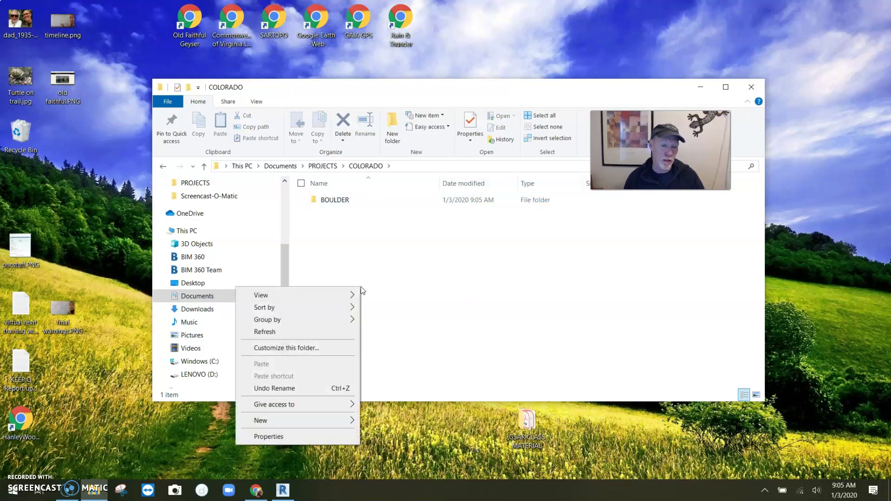
mouse_move(328, 420)
left_click(386, 422)
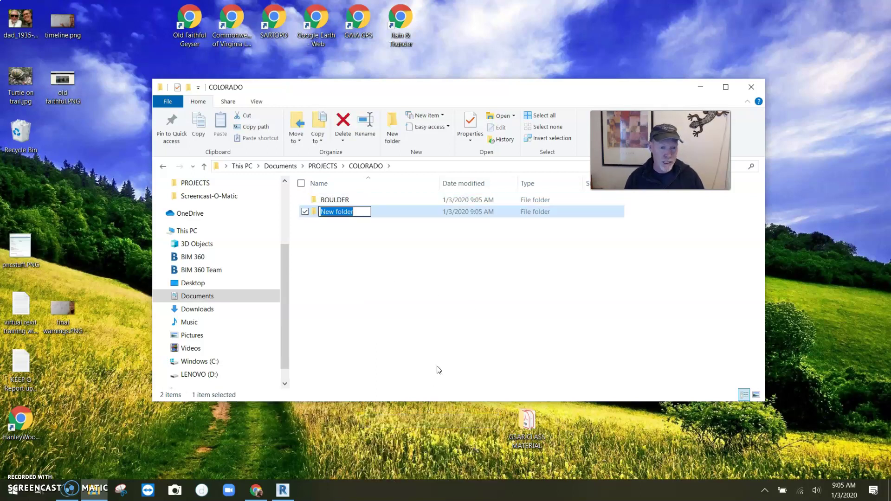
type("DENDER")
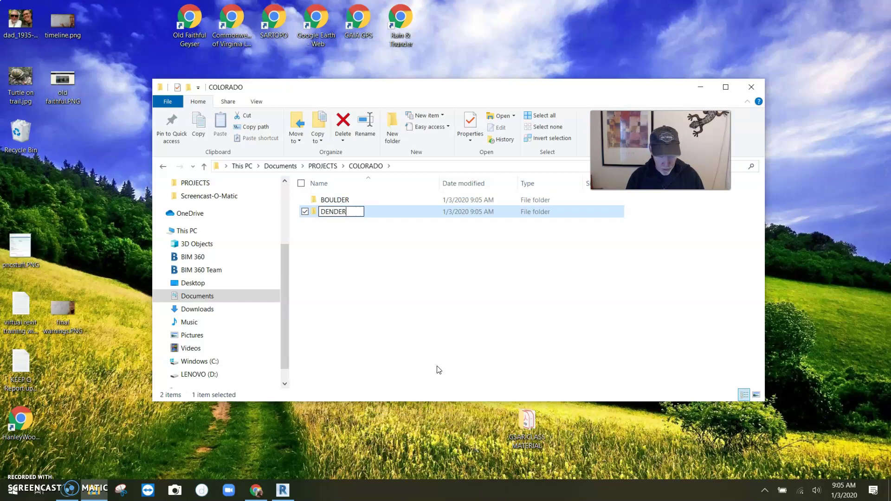
left_click(424, 249)
left_click(337, 216)
left_click(337, 217)
left_click_drag(335, 212, 338, 212)
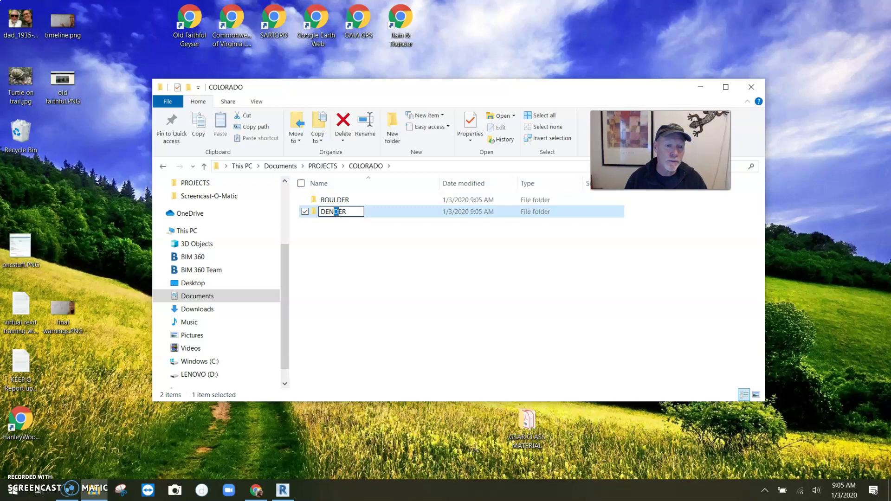
type("V")
left_click(371, 257)
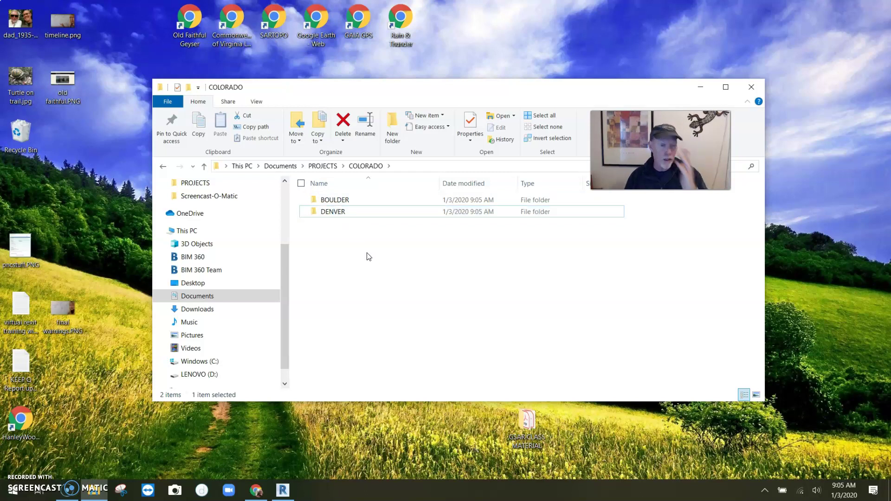
Step: Return to the PROJECTS folder and delete the LITTLE ARCHITECTS OFFICE_backup folder
left_click(323, 165)
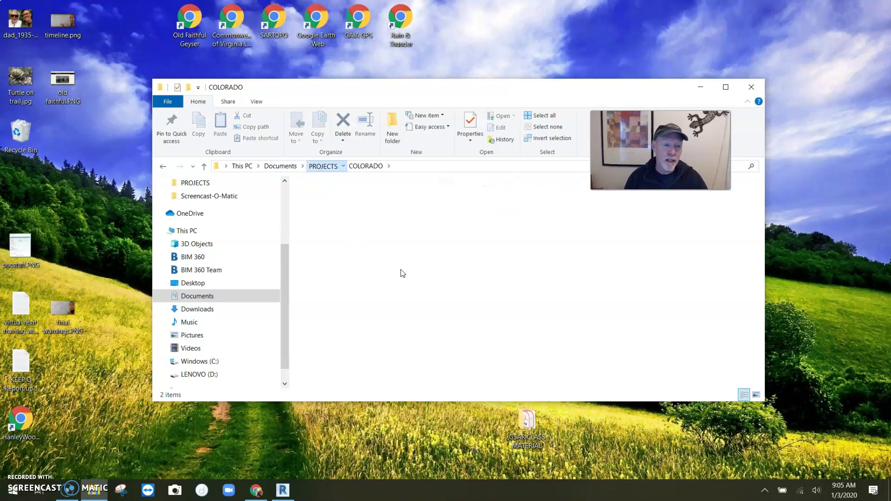
left_click(357, 237)
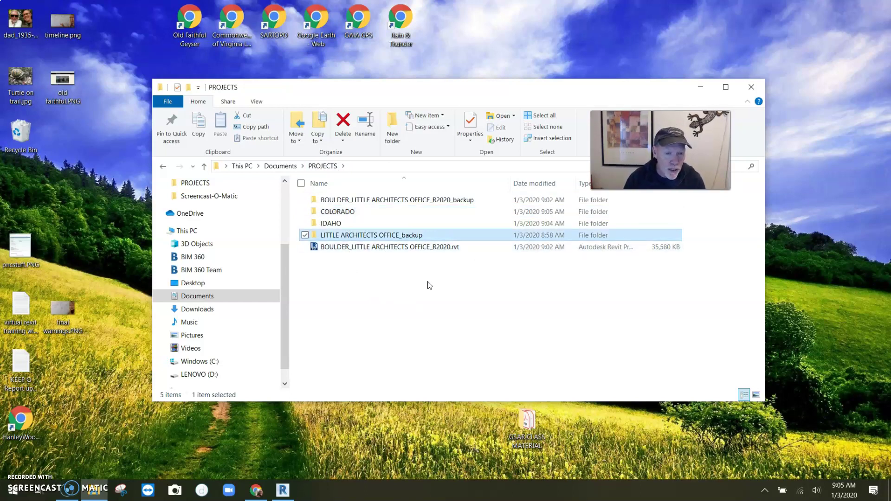
key("Delete")
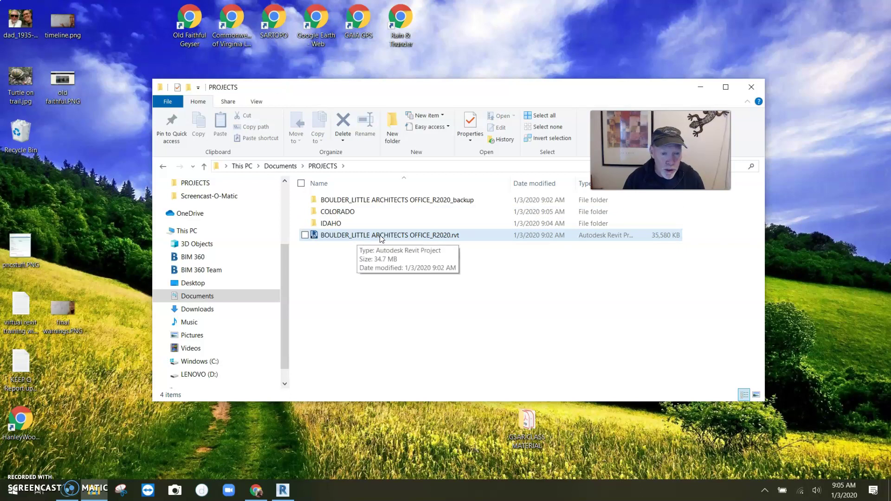
Step: Move BOULDER_LITTLE ARCHITECTS OFFICE_R2020.rvt and its matching backup folder into COLORADO\BOULDER, widen the name column, and return to PROJECTS
left_click(413, 238)
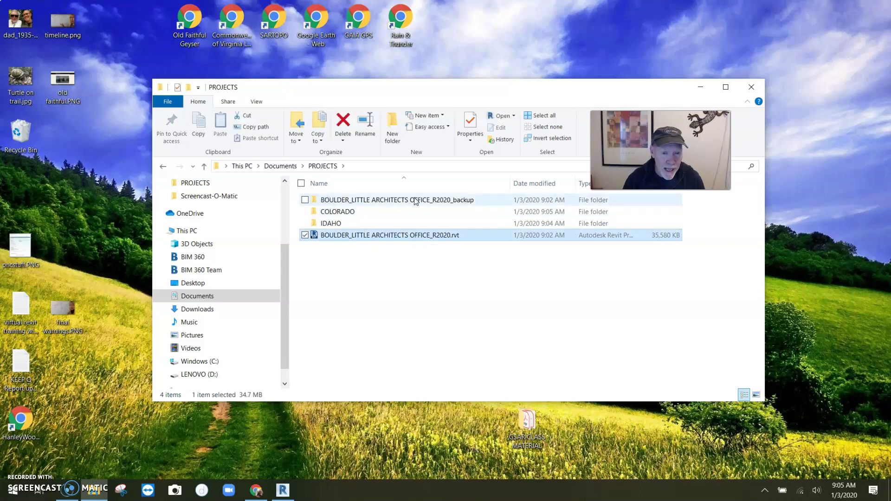
left_click(380, 202, "ctrl")
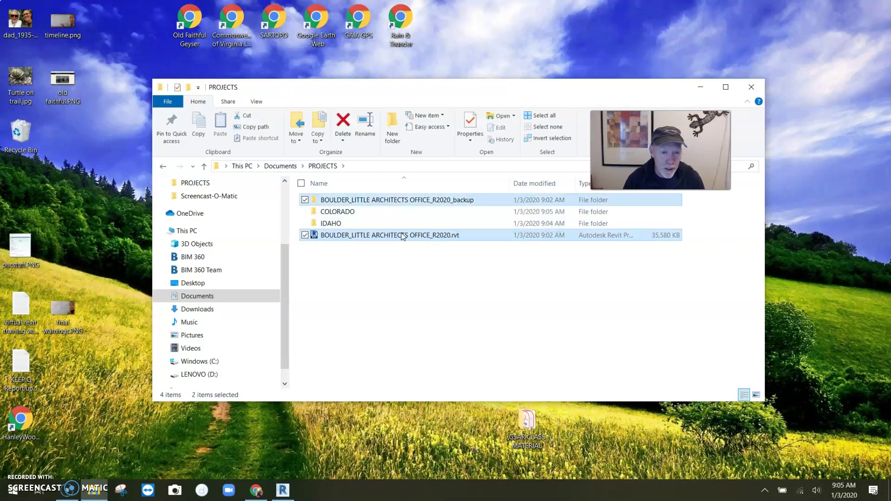
right_click(364, 235)
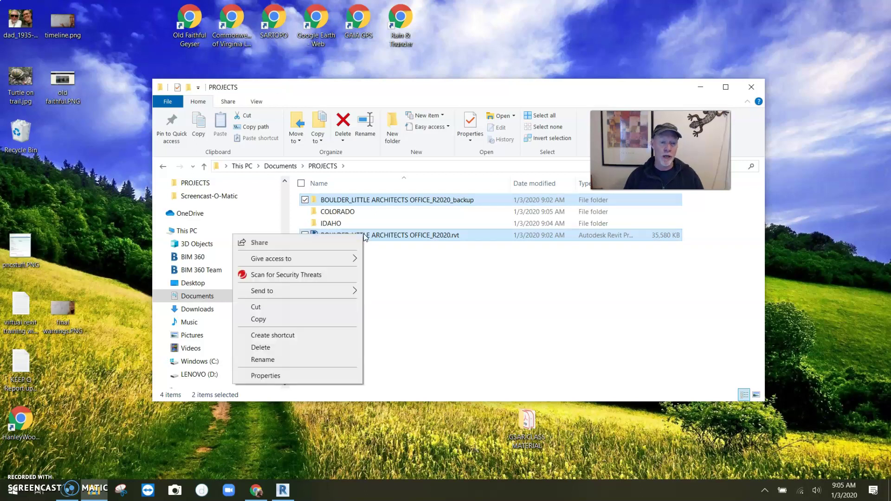
left_click(257, 307)
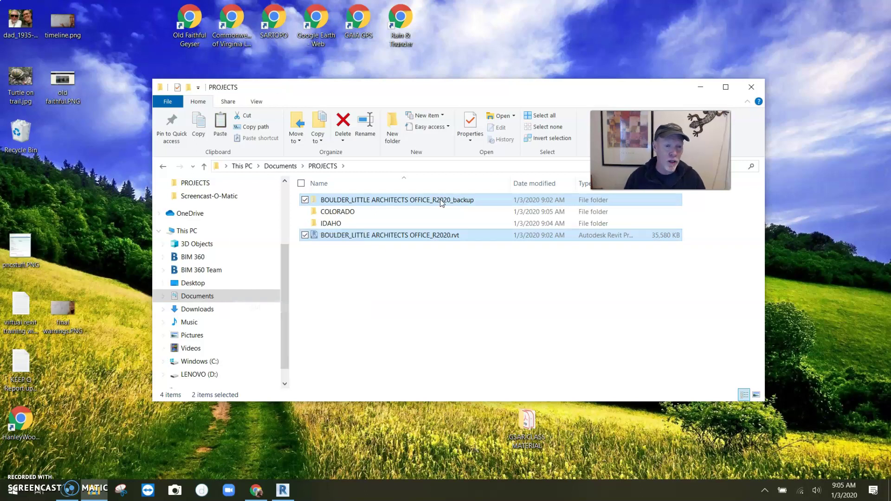
double_click(337, 212)
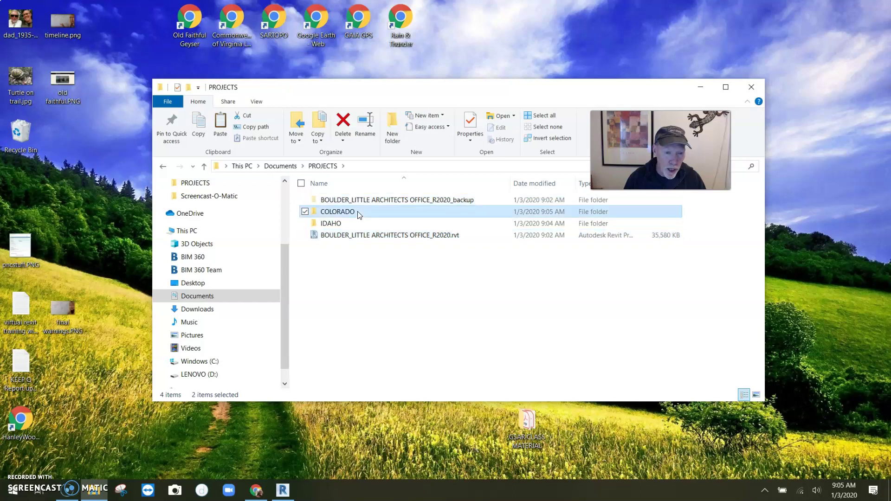
left_click(361, 200)
double_click(361, 202)
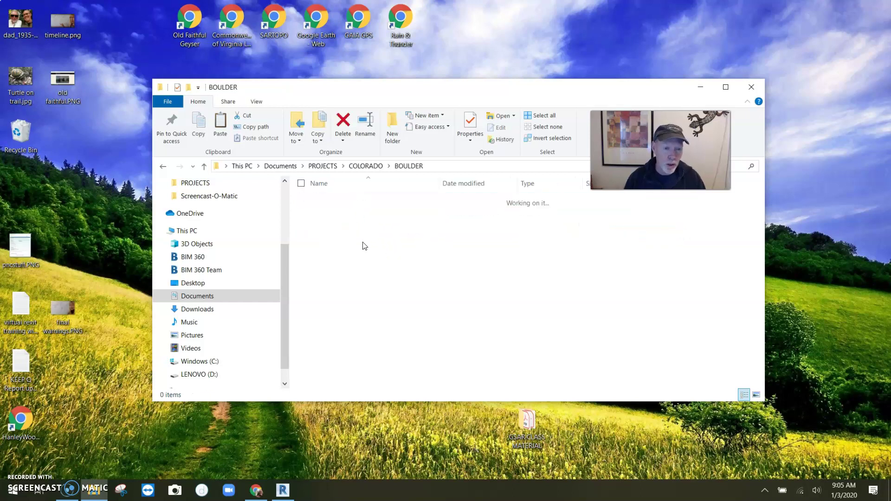
right_click(372, 258)
left_click(273, 334)
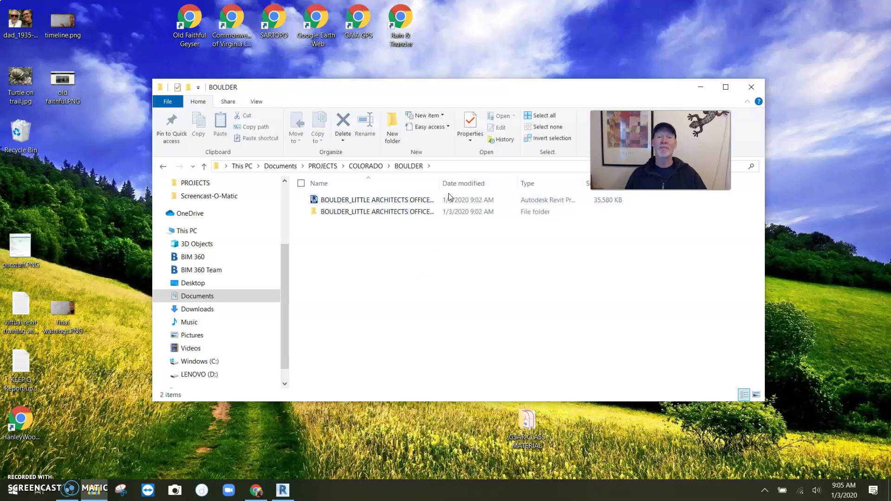
left_click_drag(440, 183, 511, 183)
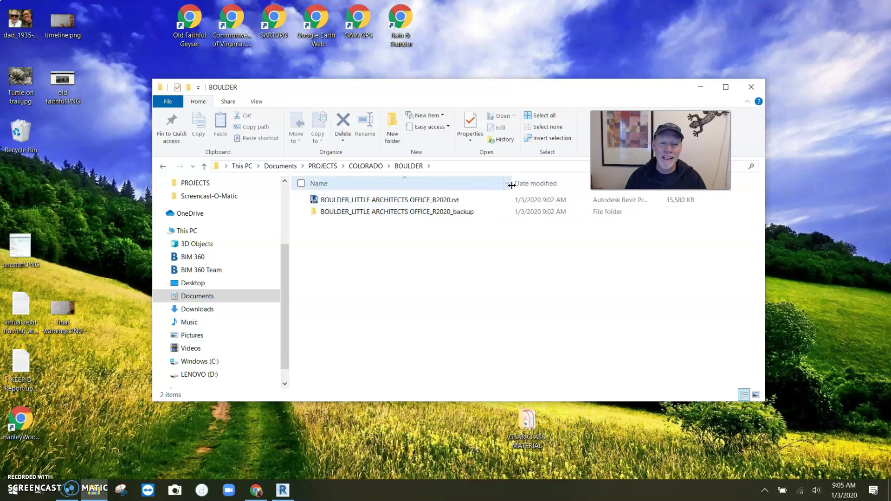
left_click(322, 166)
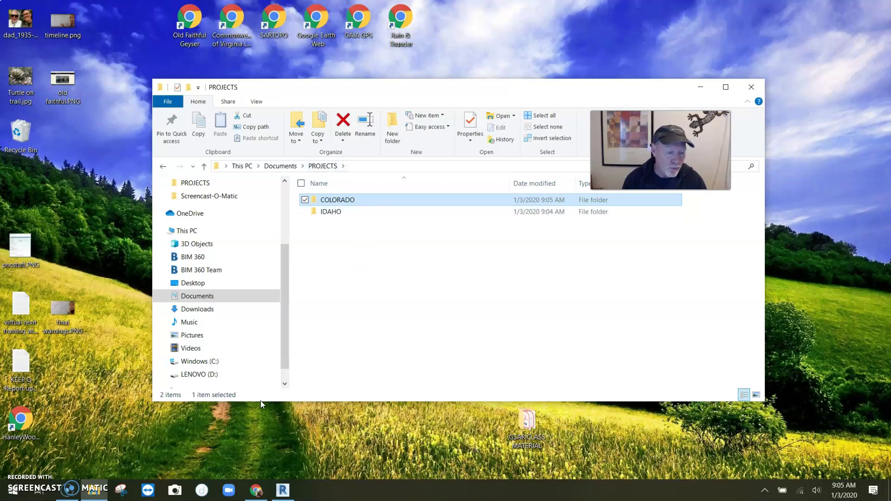
Step: Switch to Revit, open BOULDER_LITTLE ARCHITECTS OFFICE_R2020.rvt from COLORADO\BOULDER, and dismiss the central model warnings
left_click(283, 490)
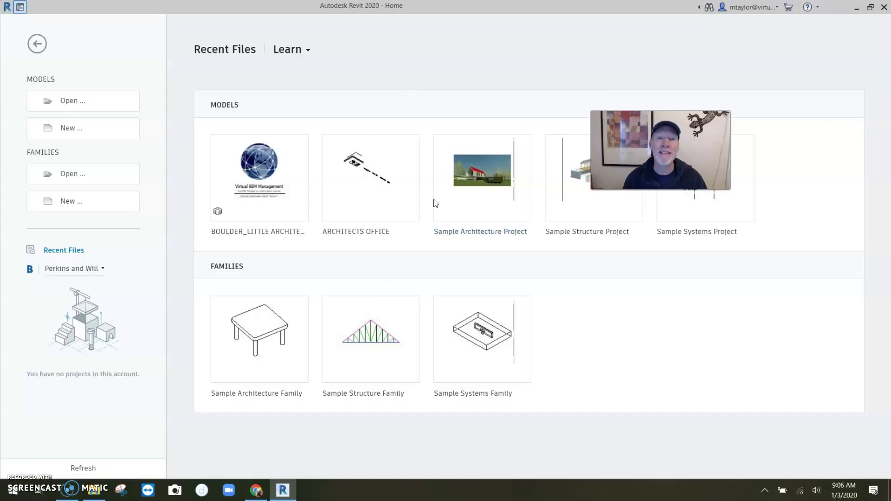
left_click(69, 101)
double_click(340, 104)
double_click(325, 105)
left_click(371, 116)
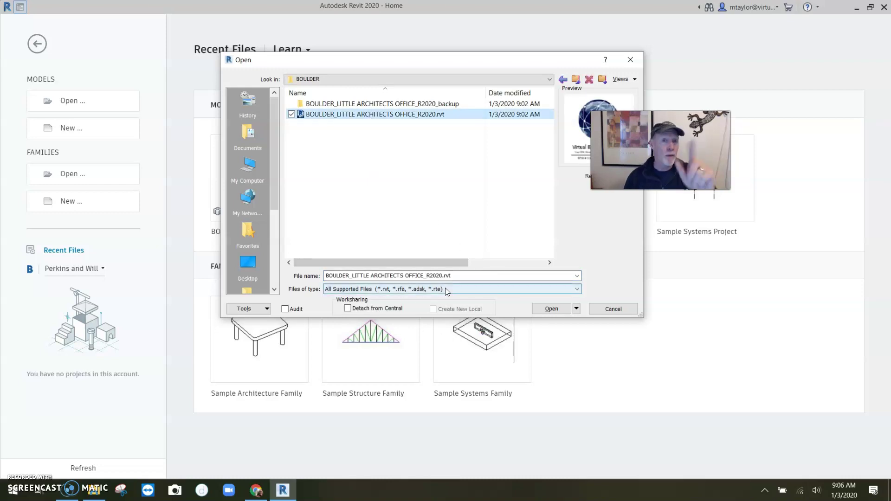
left_click(557, 310)
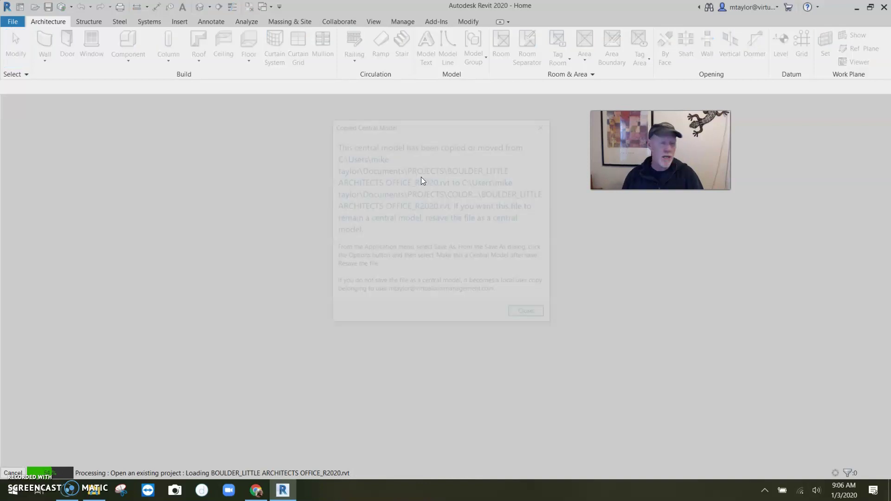
left_click(531, 315)
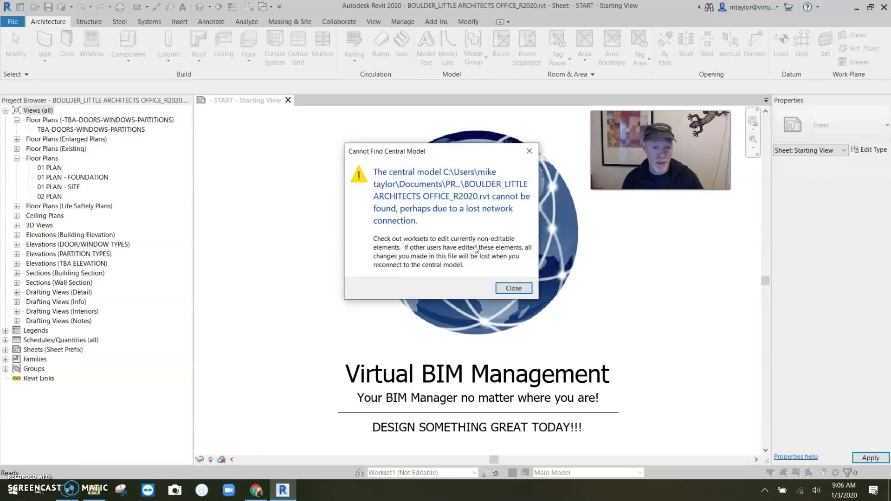
left_click(514, 291)
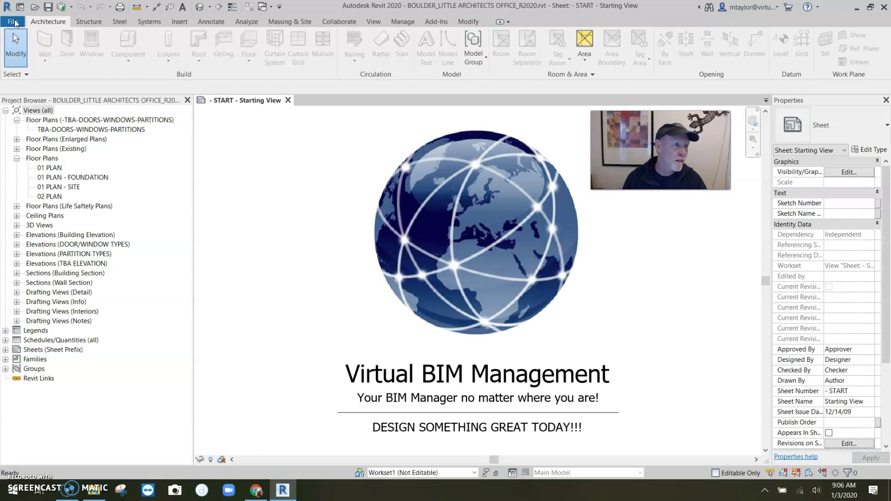
Step: Save the project over BOULDER_LITTLE ARCHITECTS OFFICE_R2020.rvt in the BOULDER folder with Make this a Central Model after save enabled
left_click(16, 22)
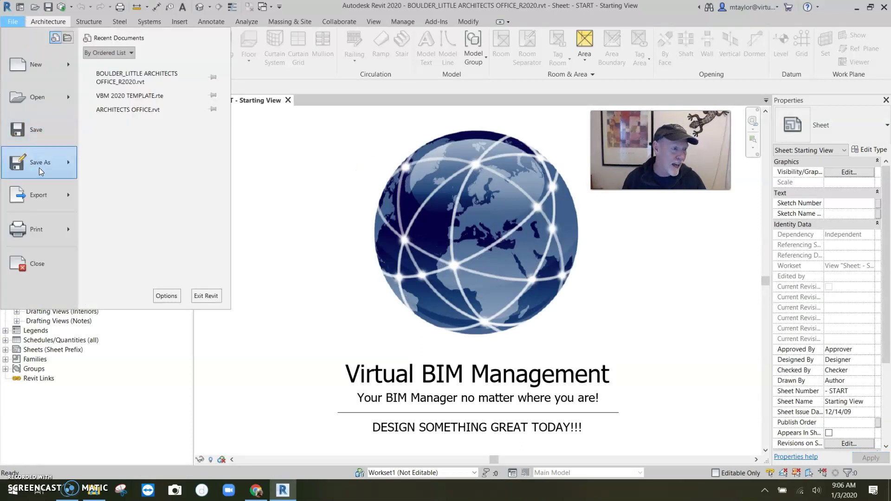
mouse_move(41, 172)
left_click(114, 120)
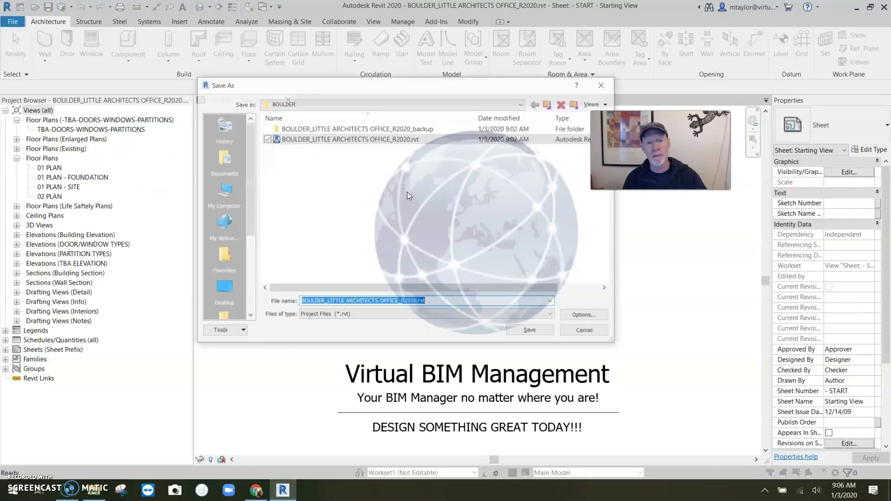
left_click(353, 139)
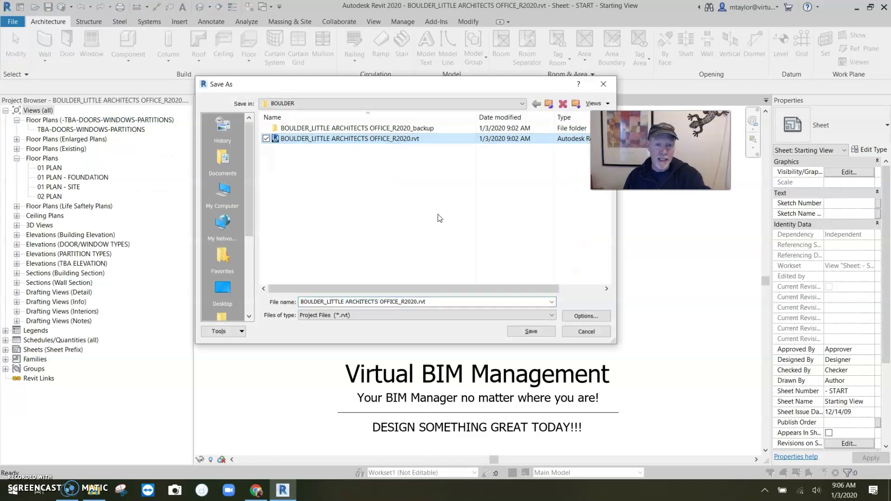
left_click(590, 316)
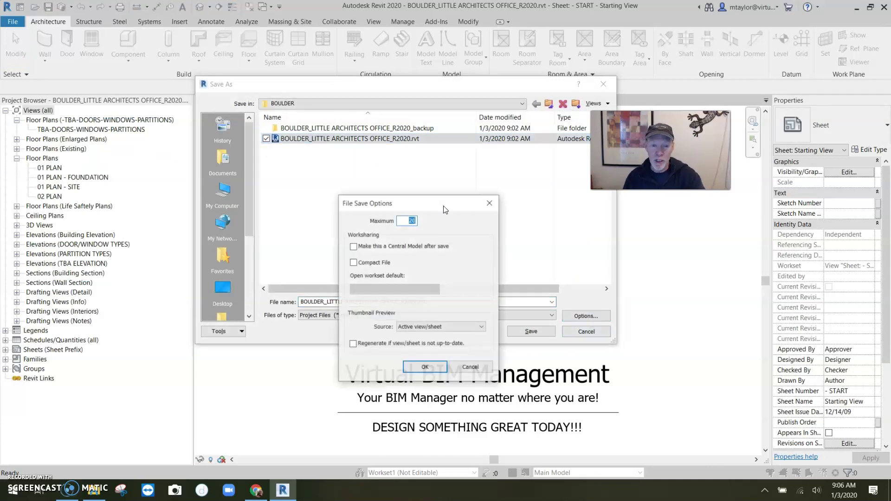
left_click(354, 247)
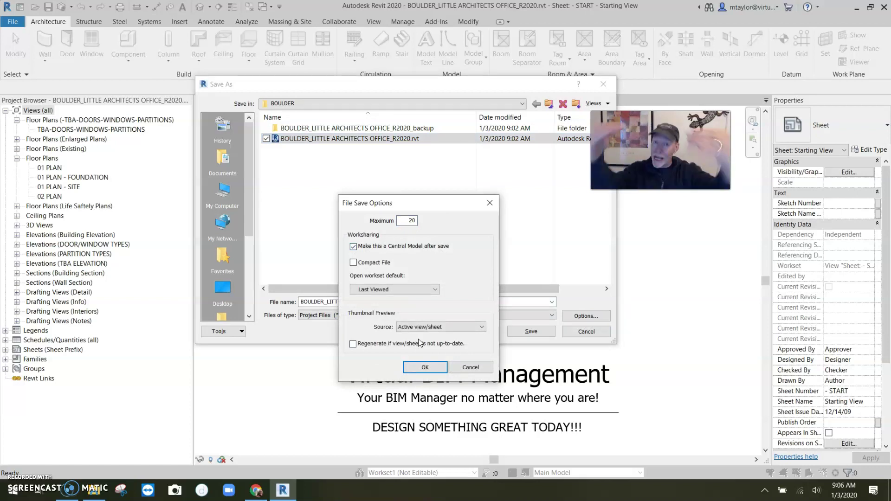
left_click(425, 367)
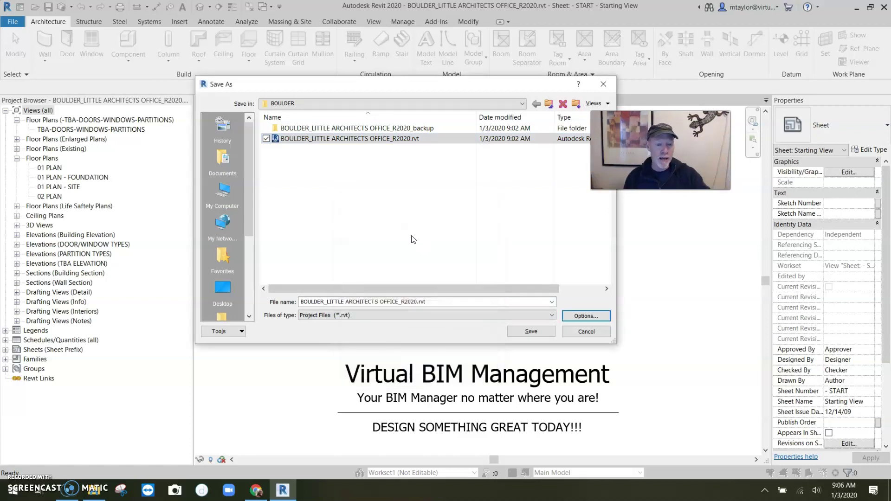
left_click(531, 333)
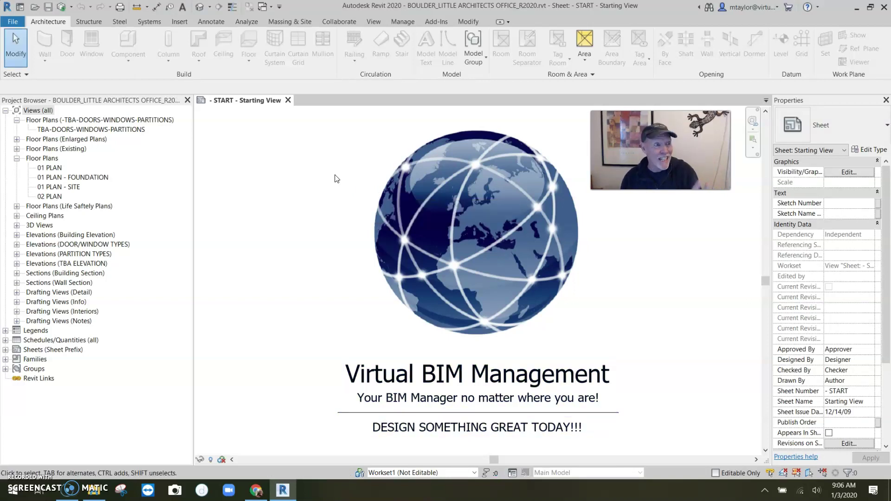
Step: Close the project and choose BOULDER_LITTLE ARCHITECTS OFFICE_R2020.rvt in the BOULDER folder for reopening
left_click(13, 22)
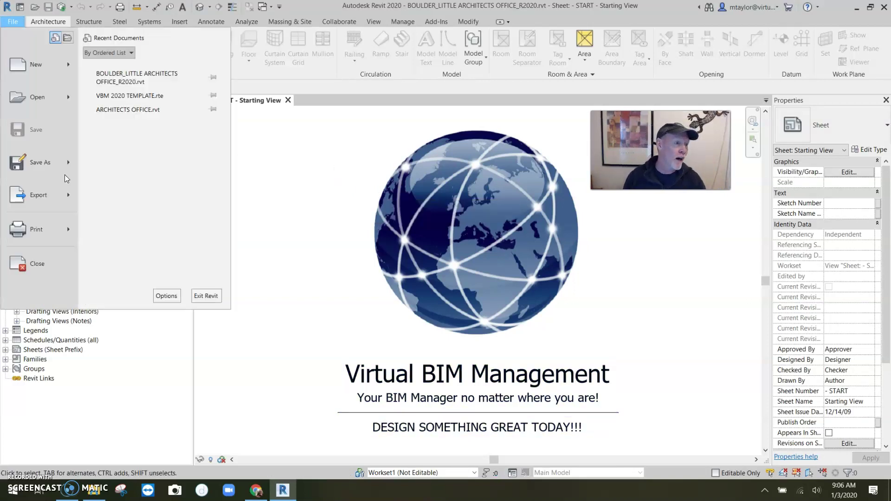
left_click(48, 263)
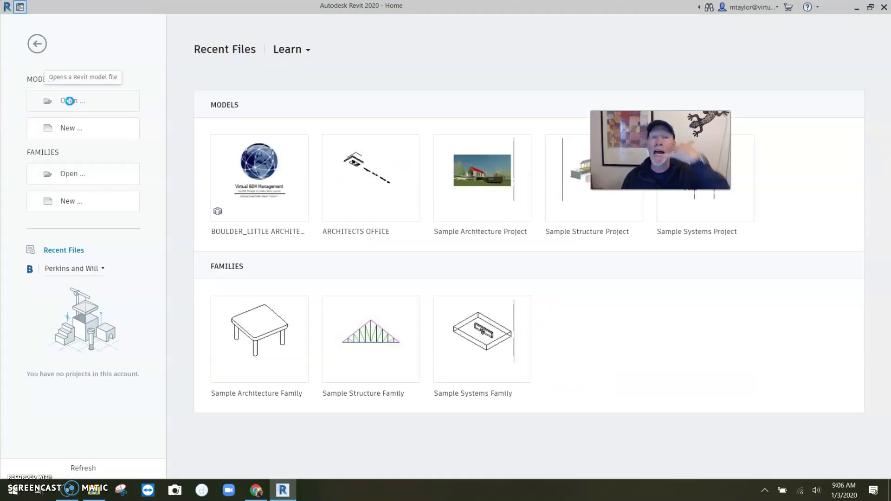
left_click(70, 101)
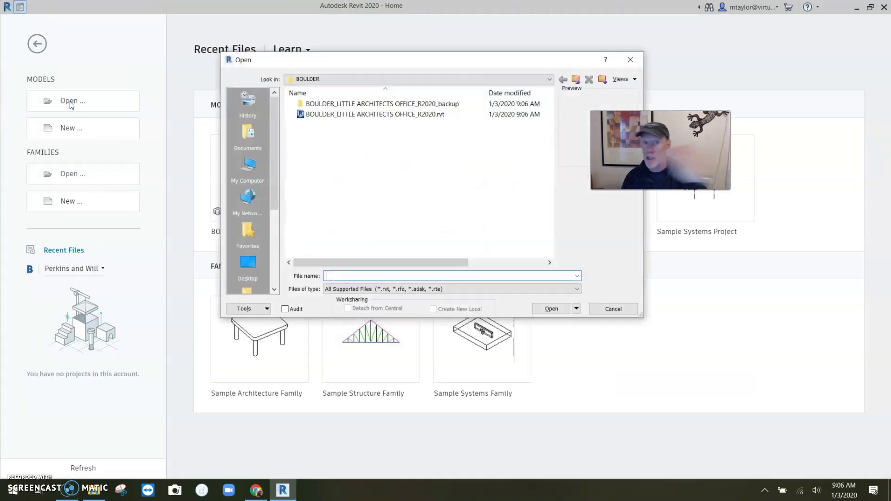
left_click(365, 116)
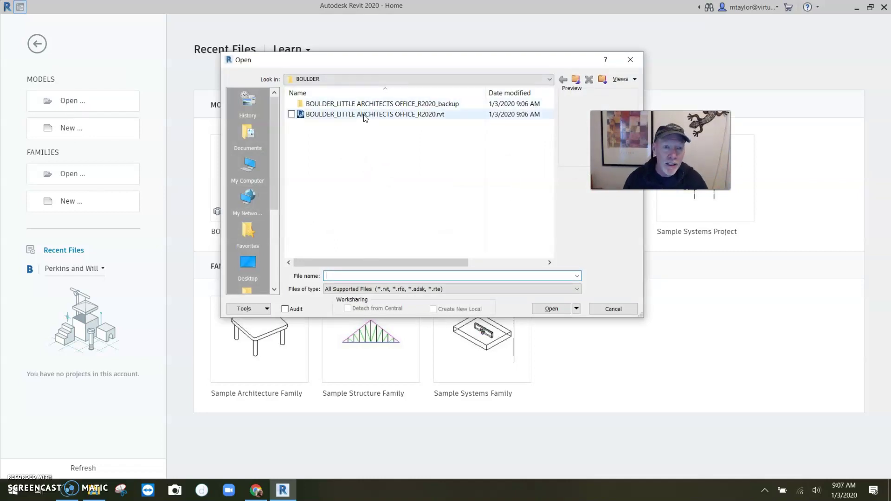